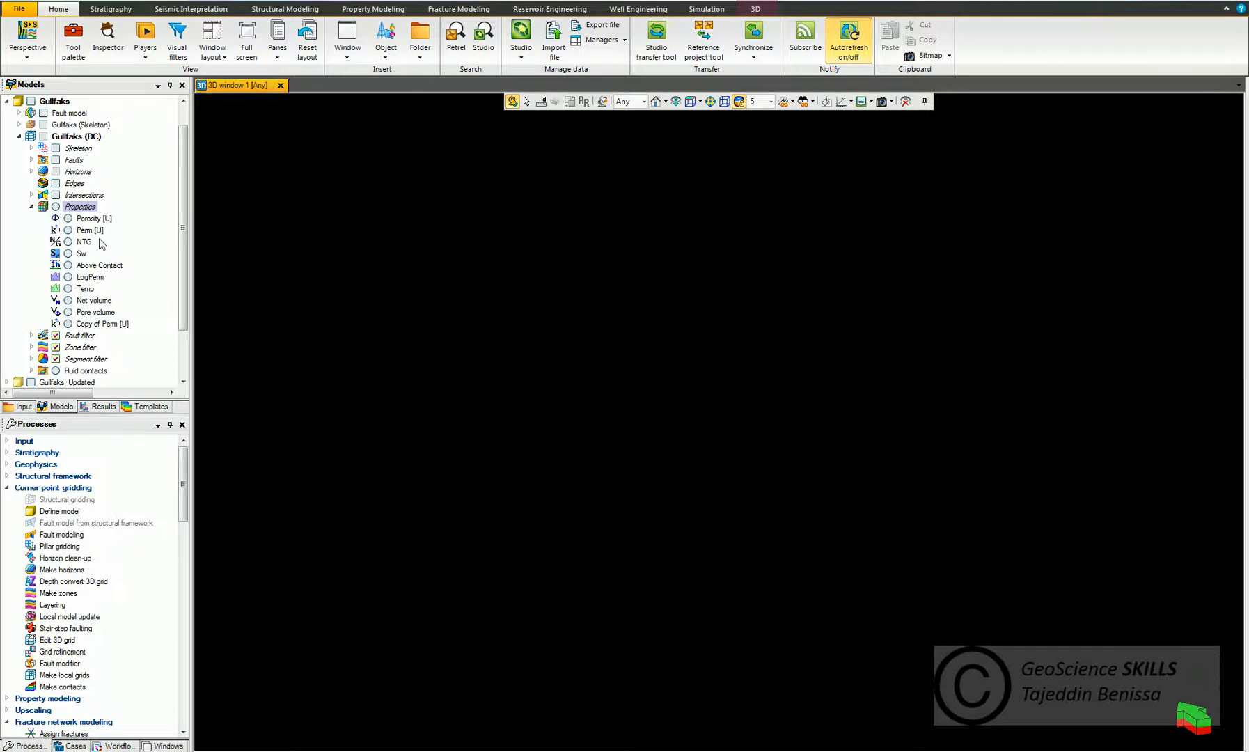
Create a new histogram window and plot the model's Porosity property in it.
left_click(91, 230)
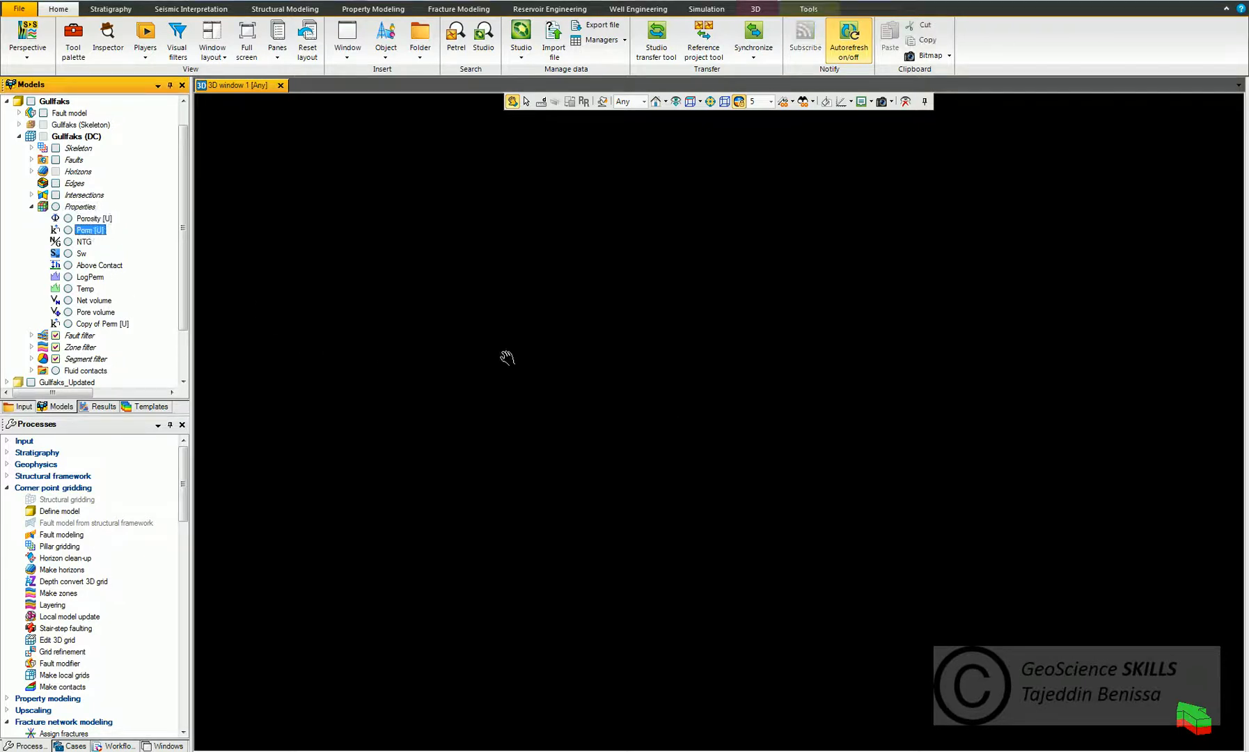
left_click(787, 508)
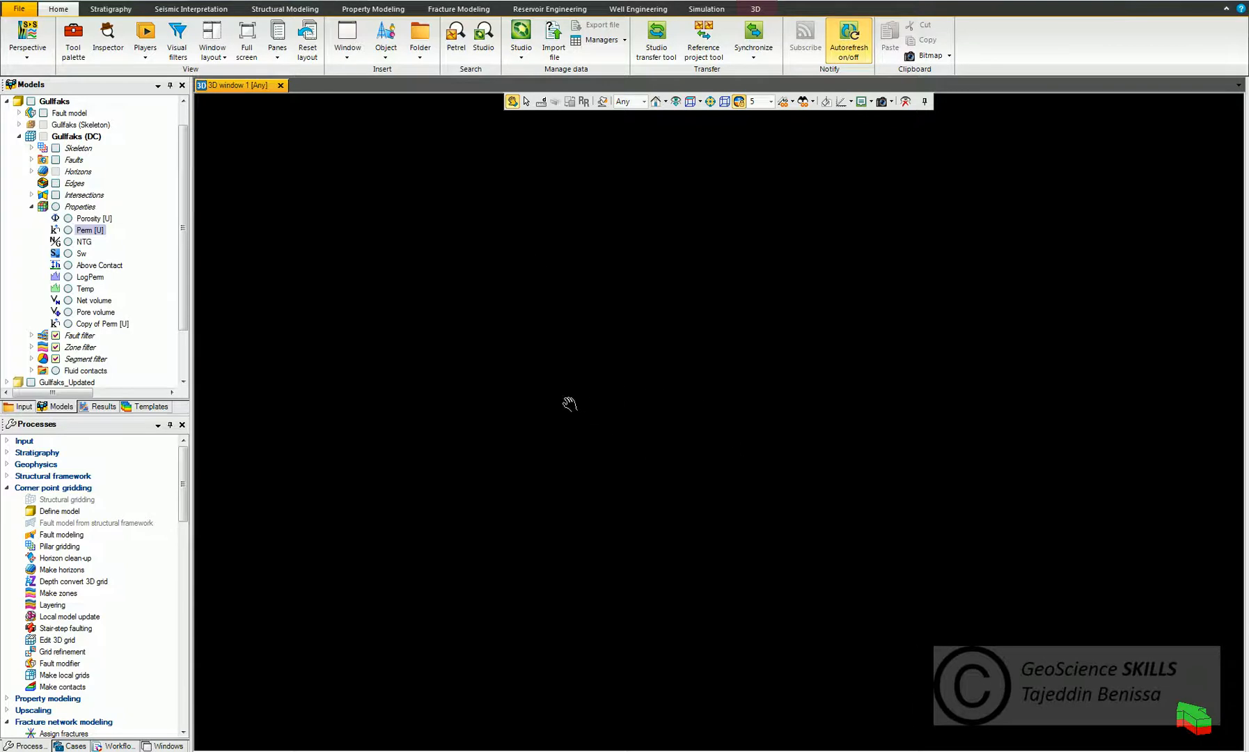
left_click(349, 49)
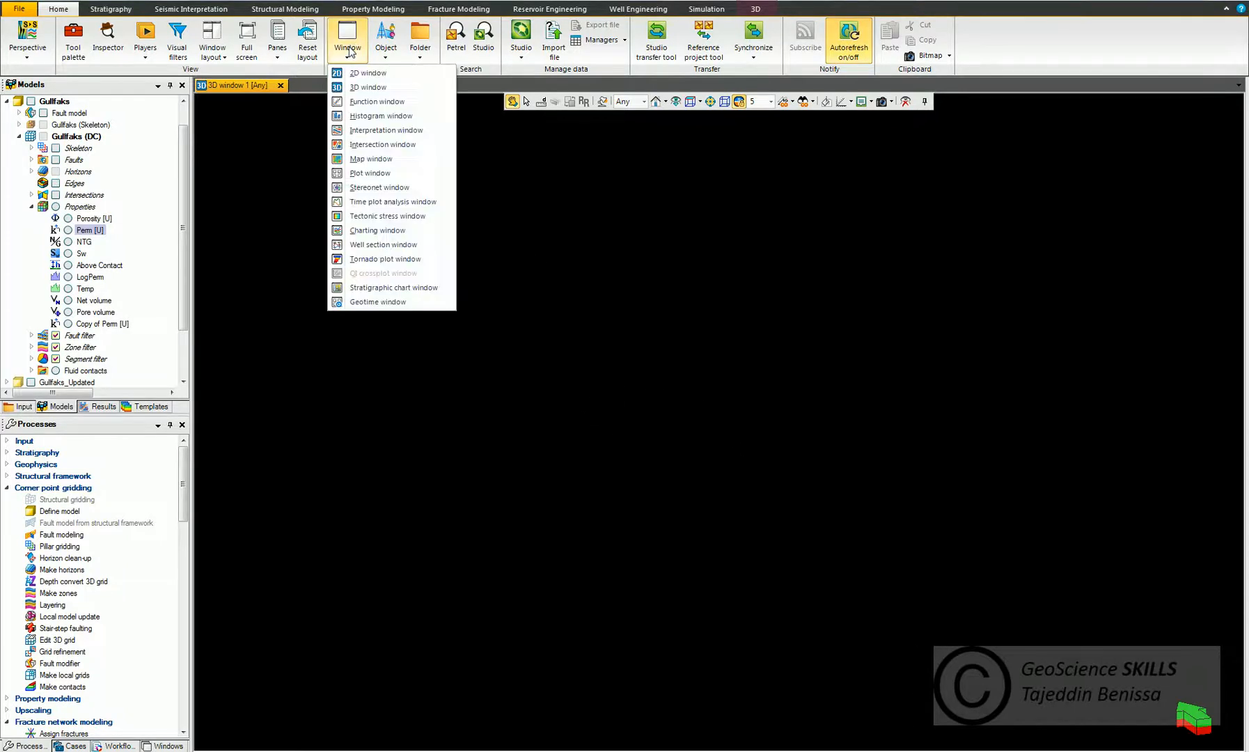
left_click(381, 115)
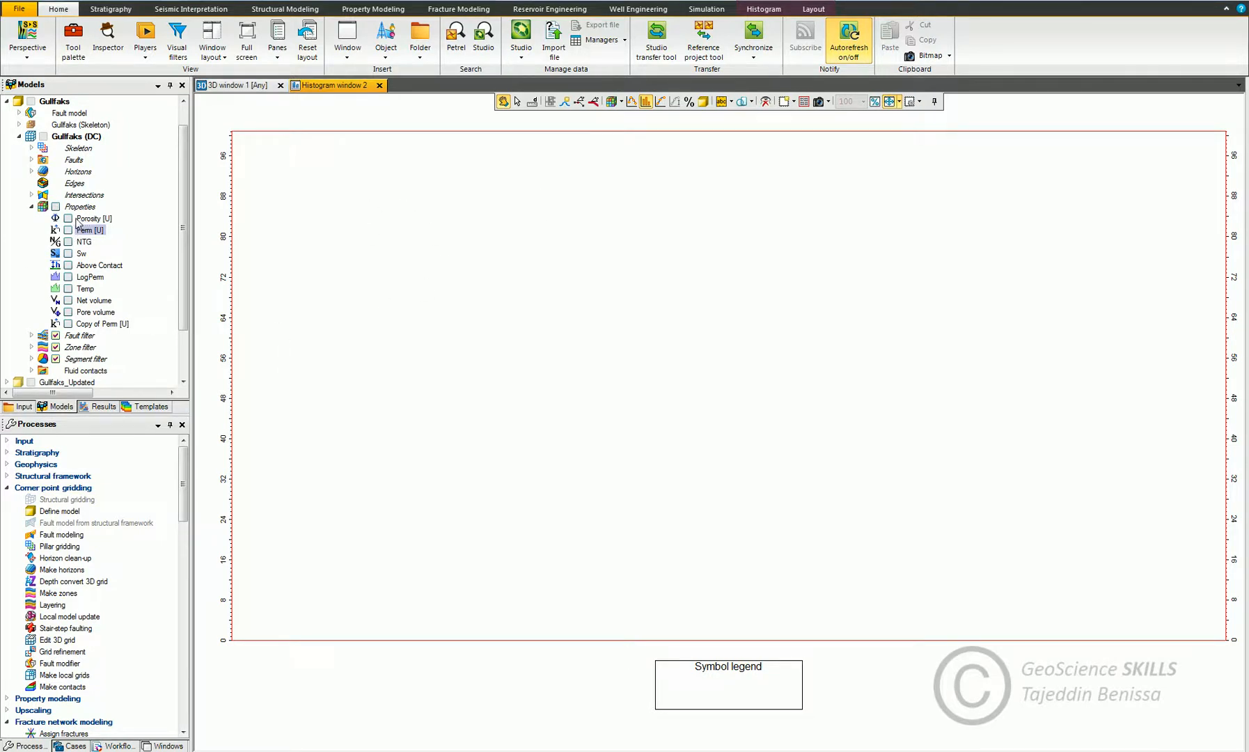
left_click(69, 219)
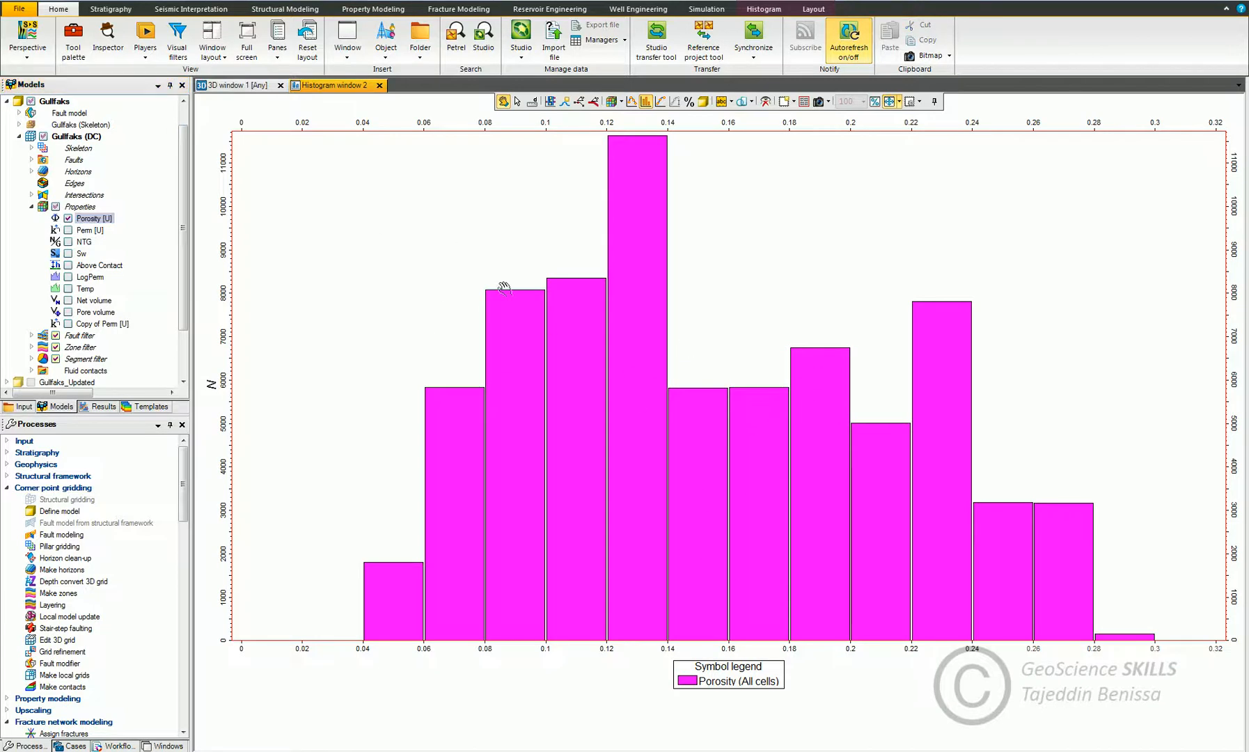
Add upscaled and well-log porosity as data sources and show the Y axis as percentages.
left_click(620, 101)
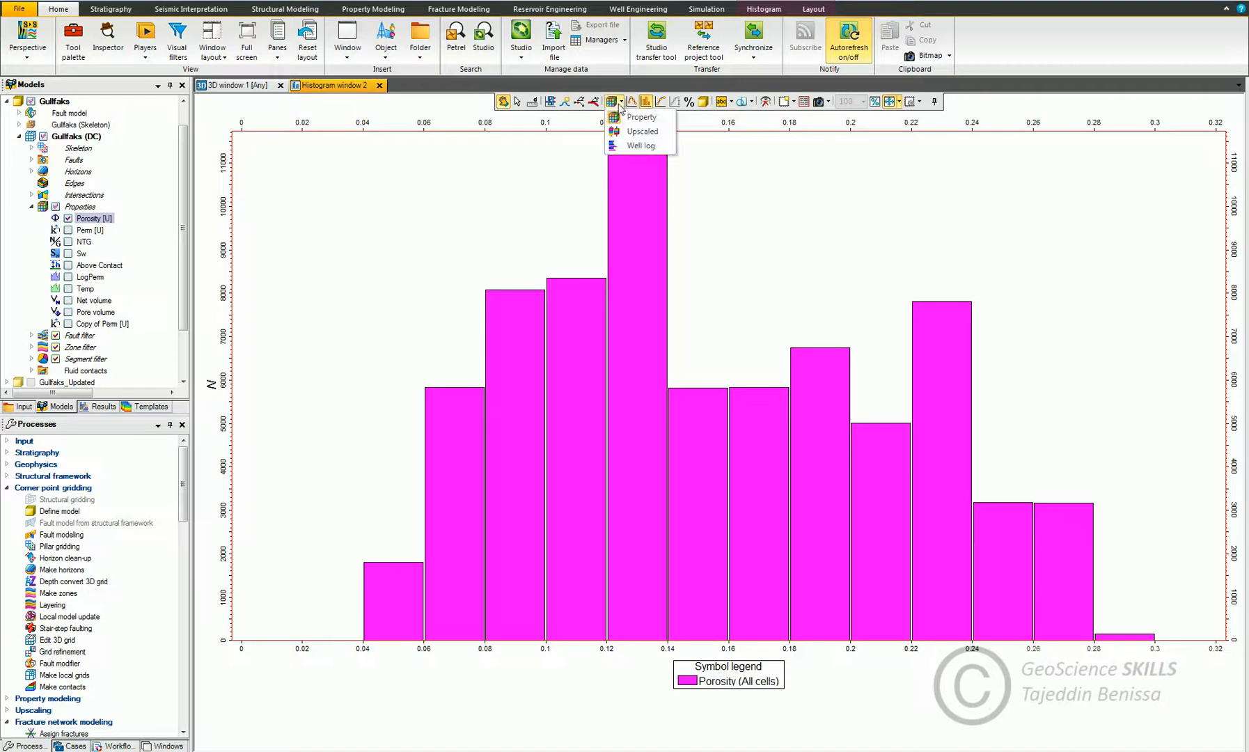
left_click(618, 104)
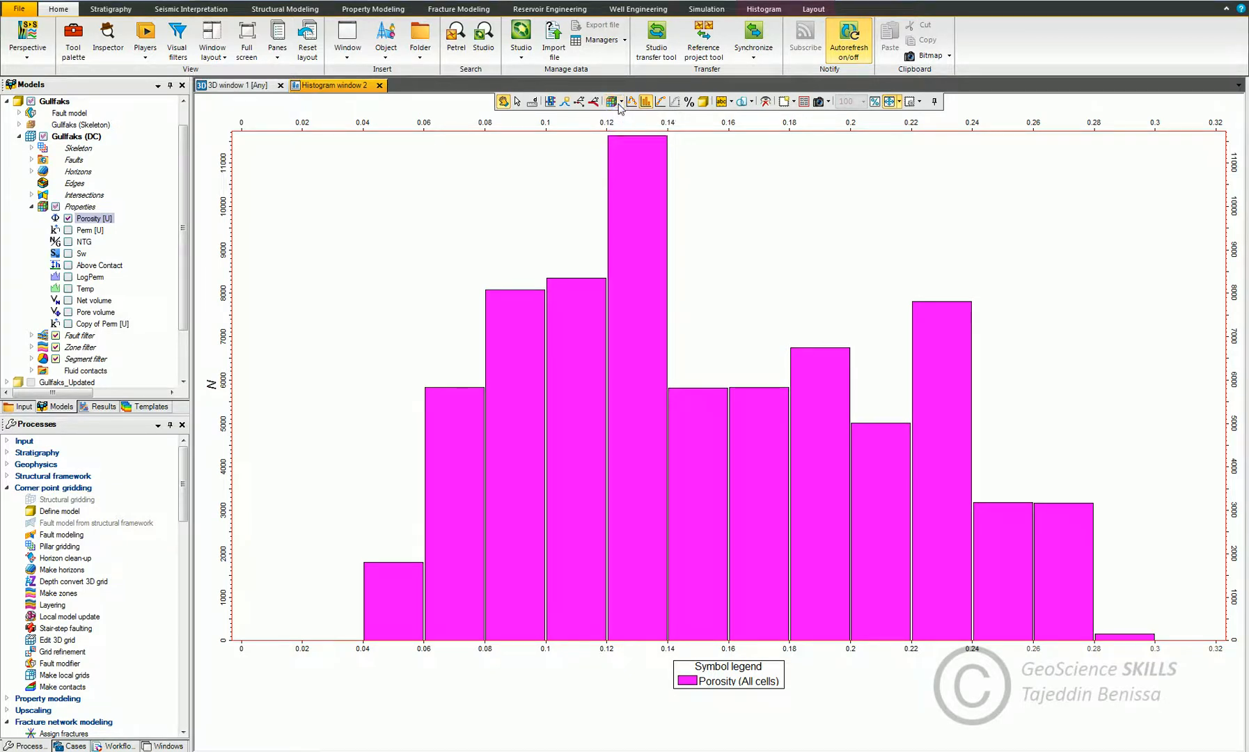
left_click(620, 104)
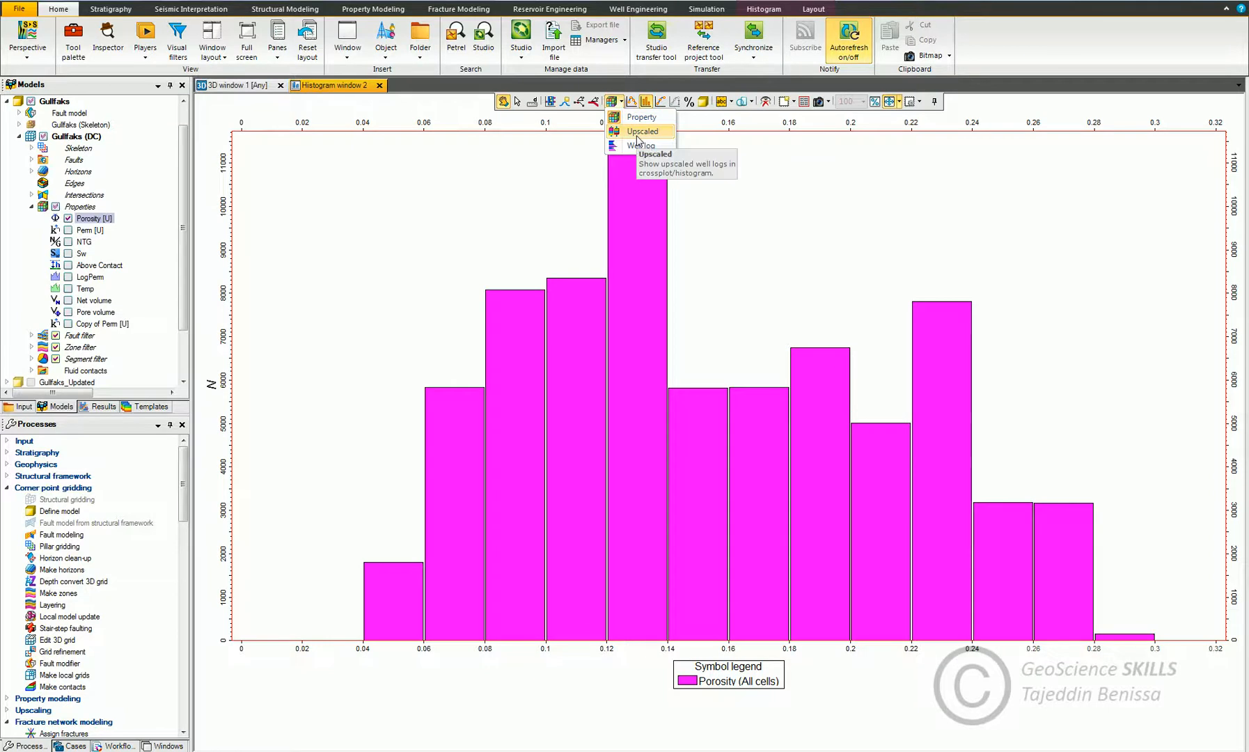
left_click(640, 135)
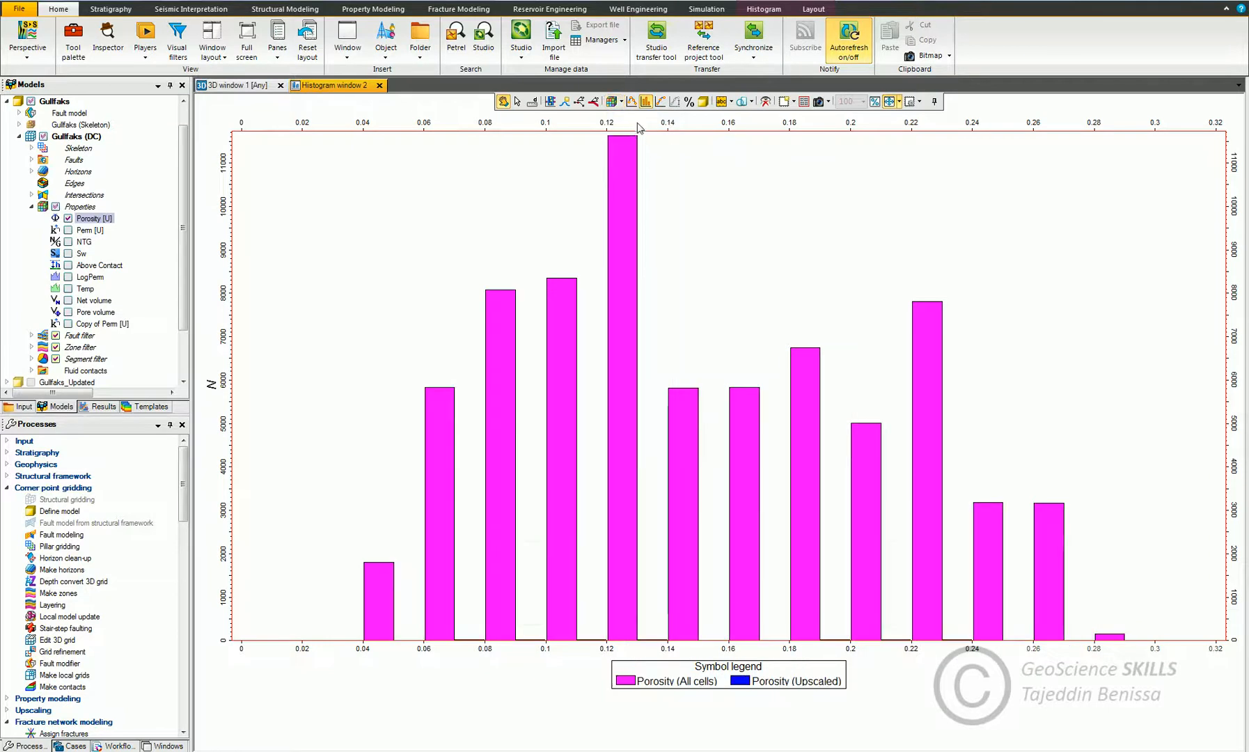
left_click(623, 102)
left_click(641, 146)
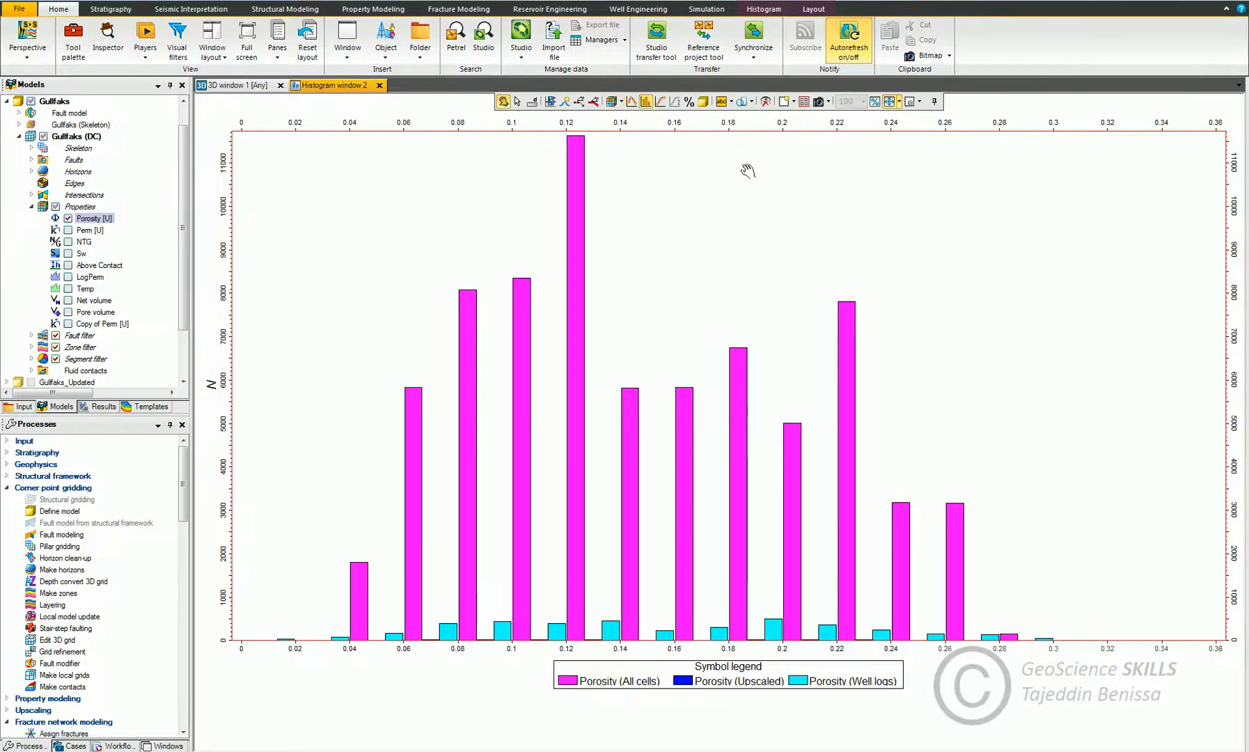
left_click(688, 102)
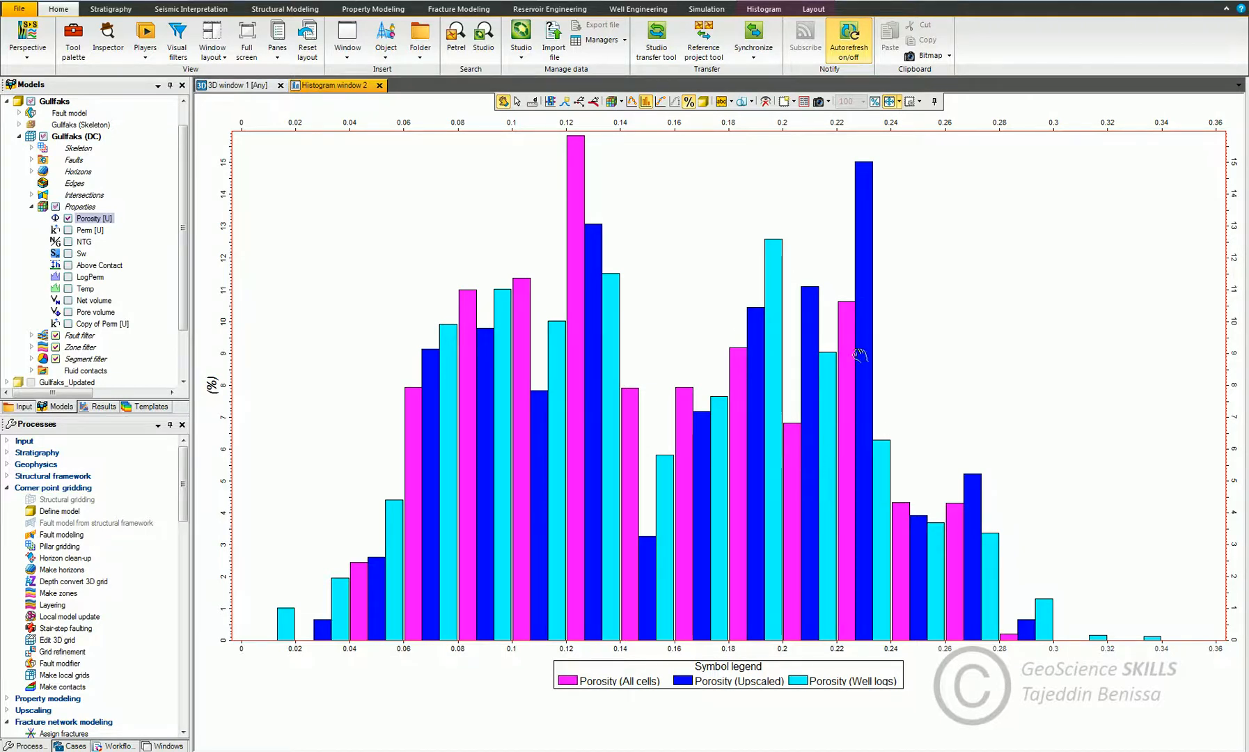
double_click(105, 221)
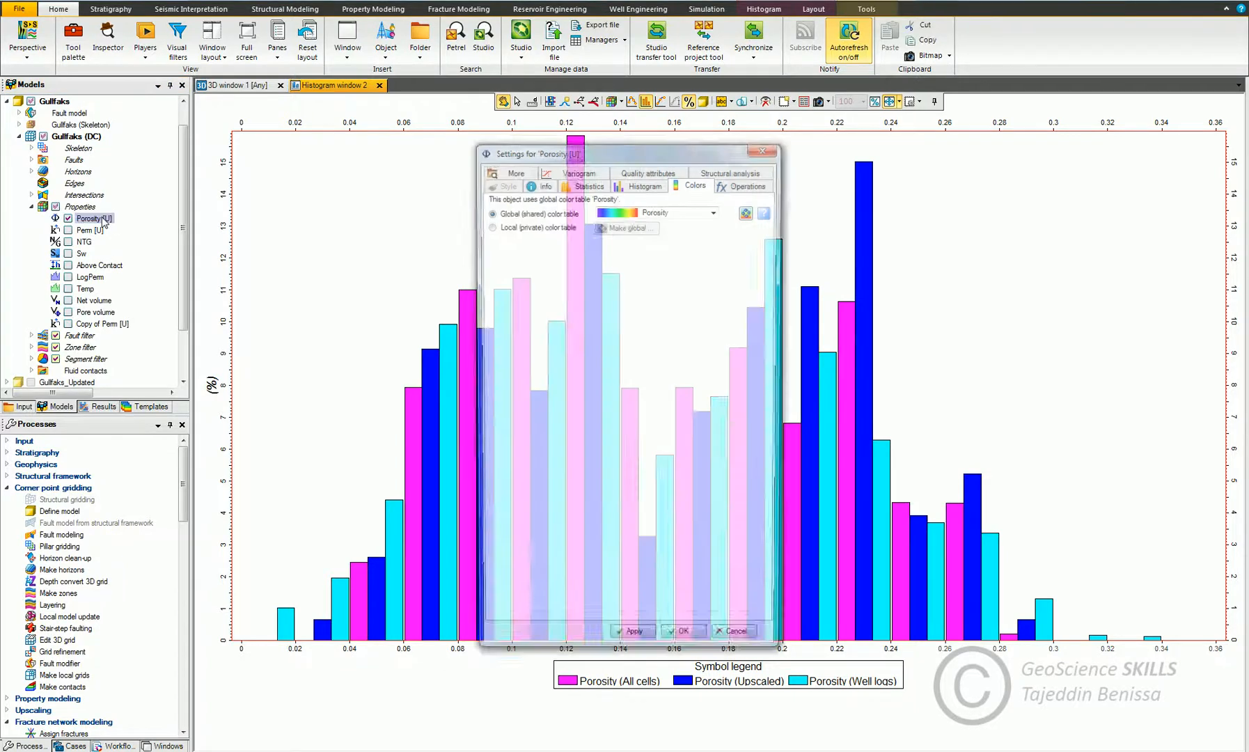
left_click(644, 184)
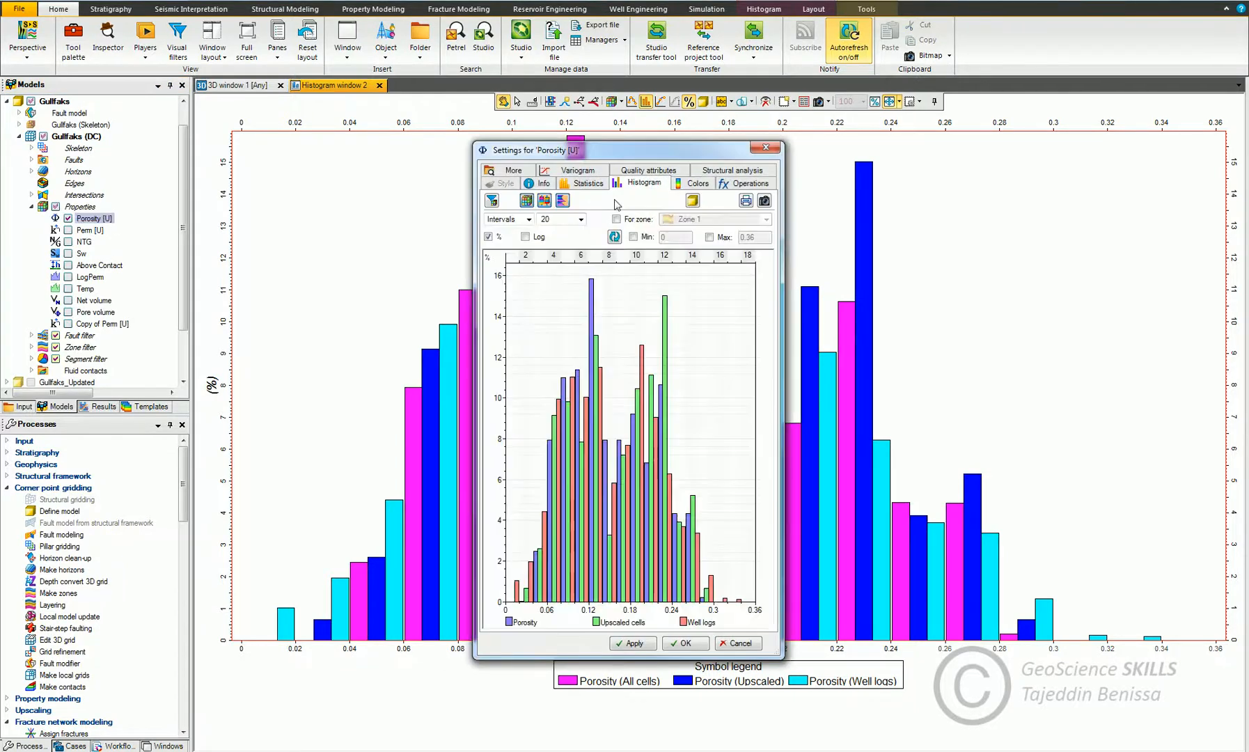
left_click_drag(780, 424, 1163, 424)
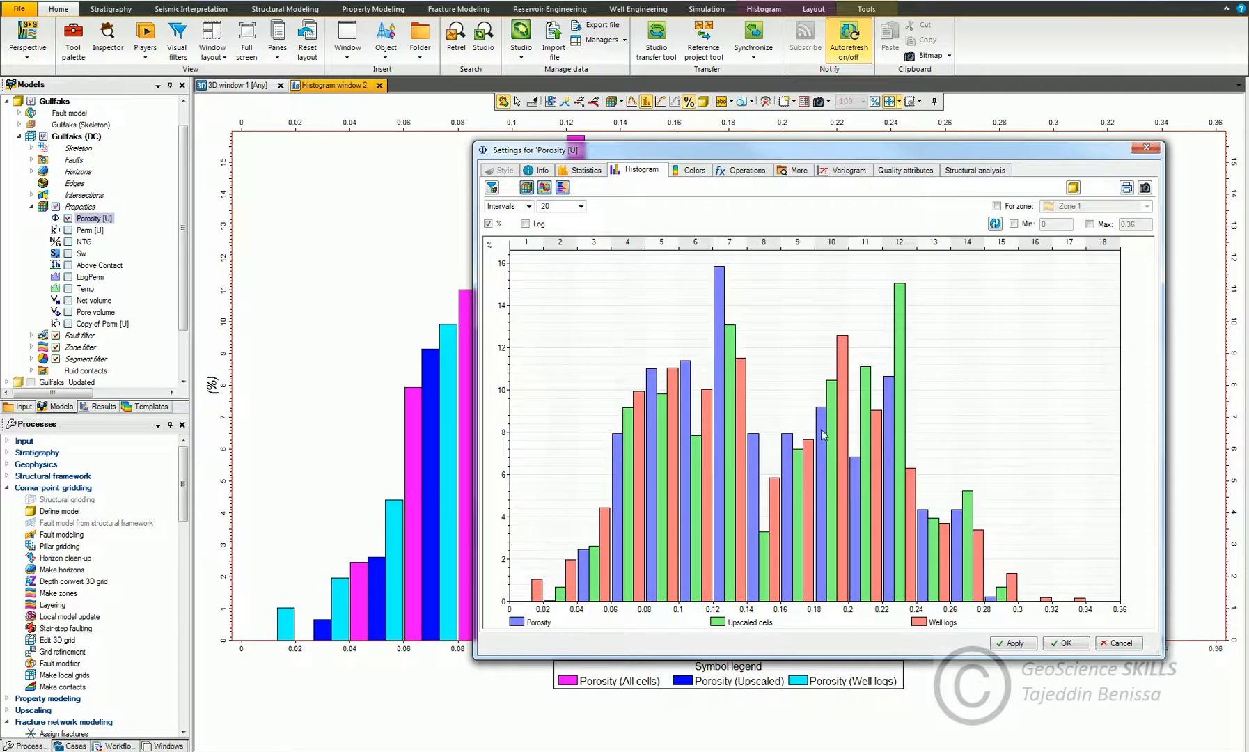
left_click(1147, 151)
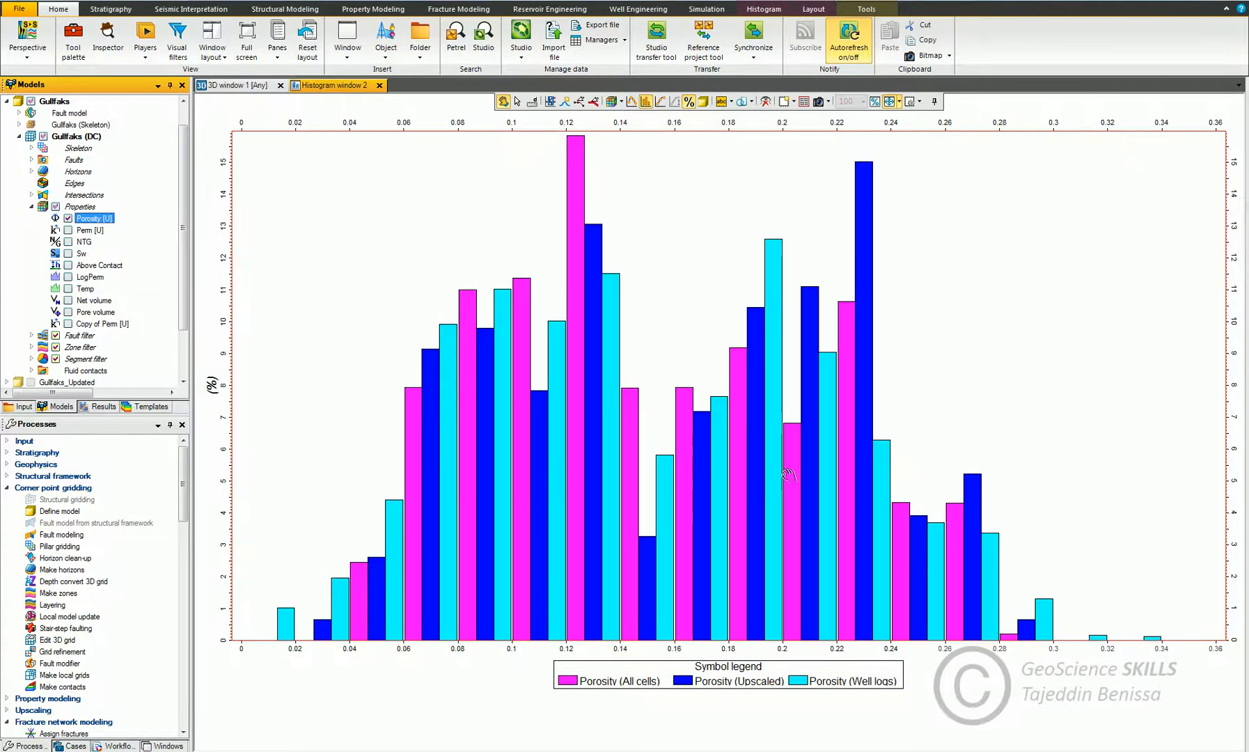
Briefly view the histogram's viewport settings, then show the Windows tree.
left_click(786, 476)
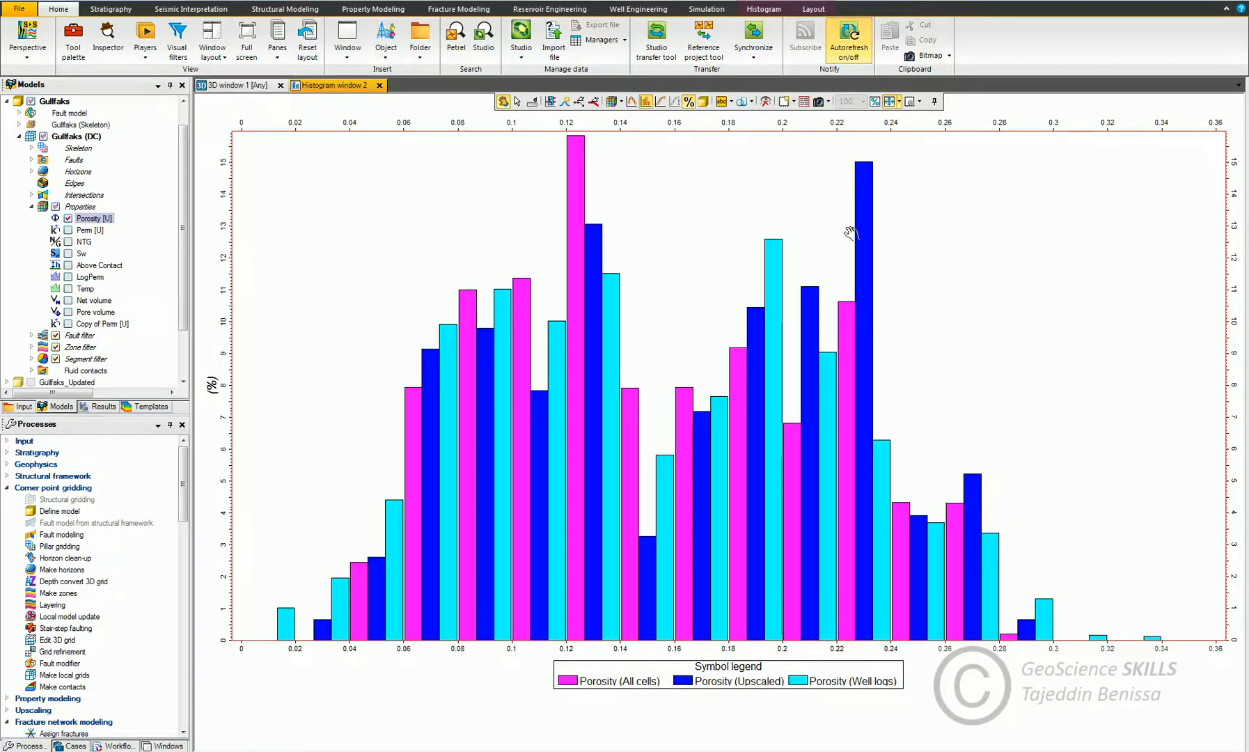
left_click(913, 104)
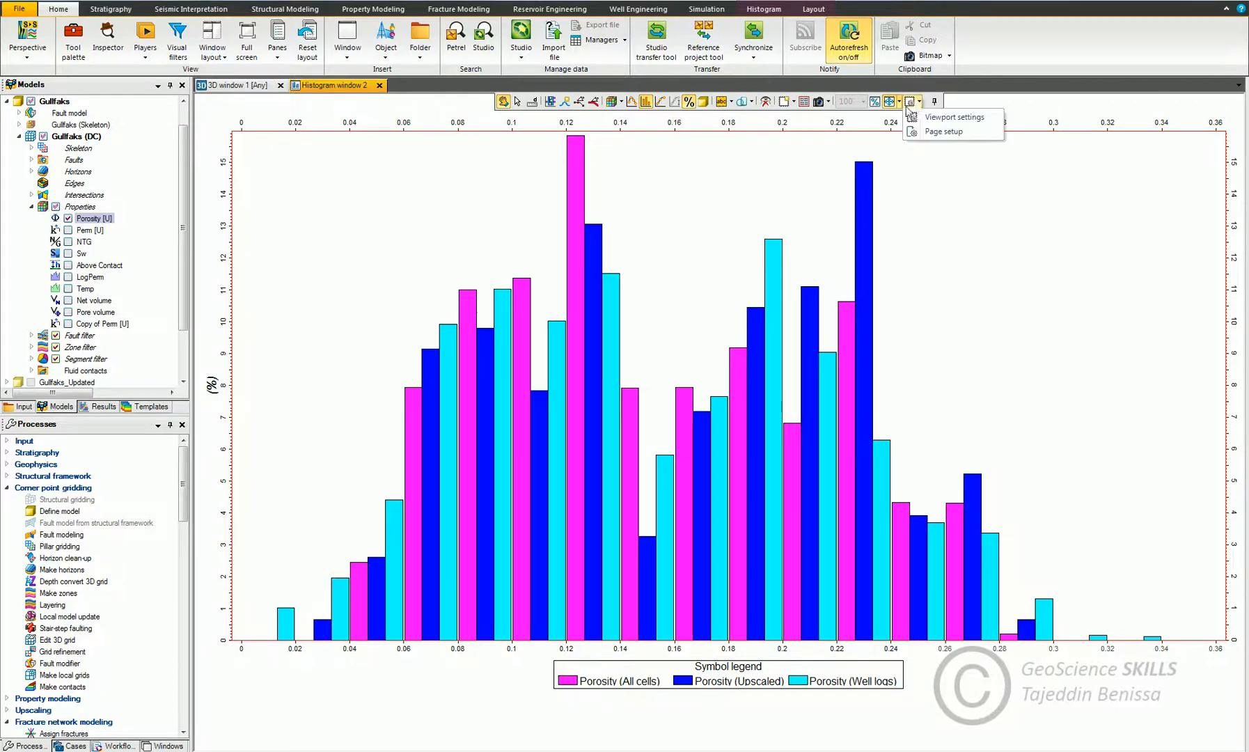
left_click(961, 118)
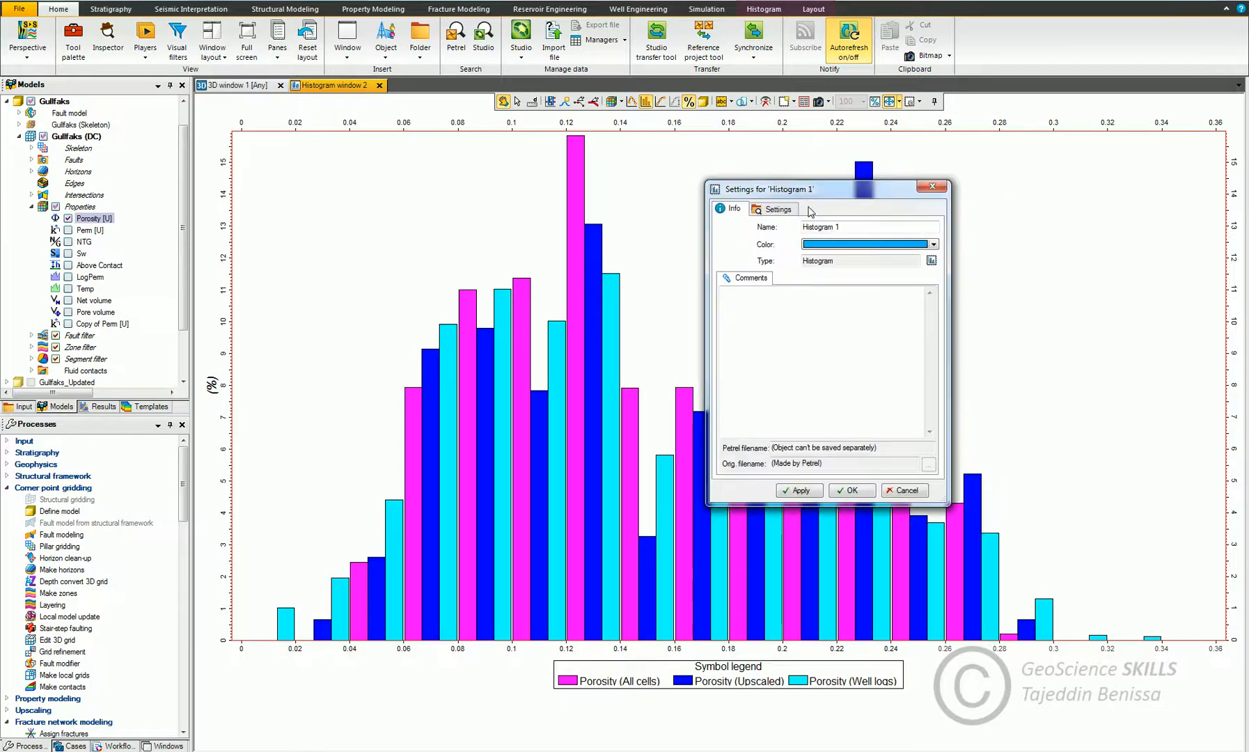
left_click(933, 187)
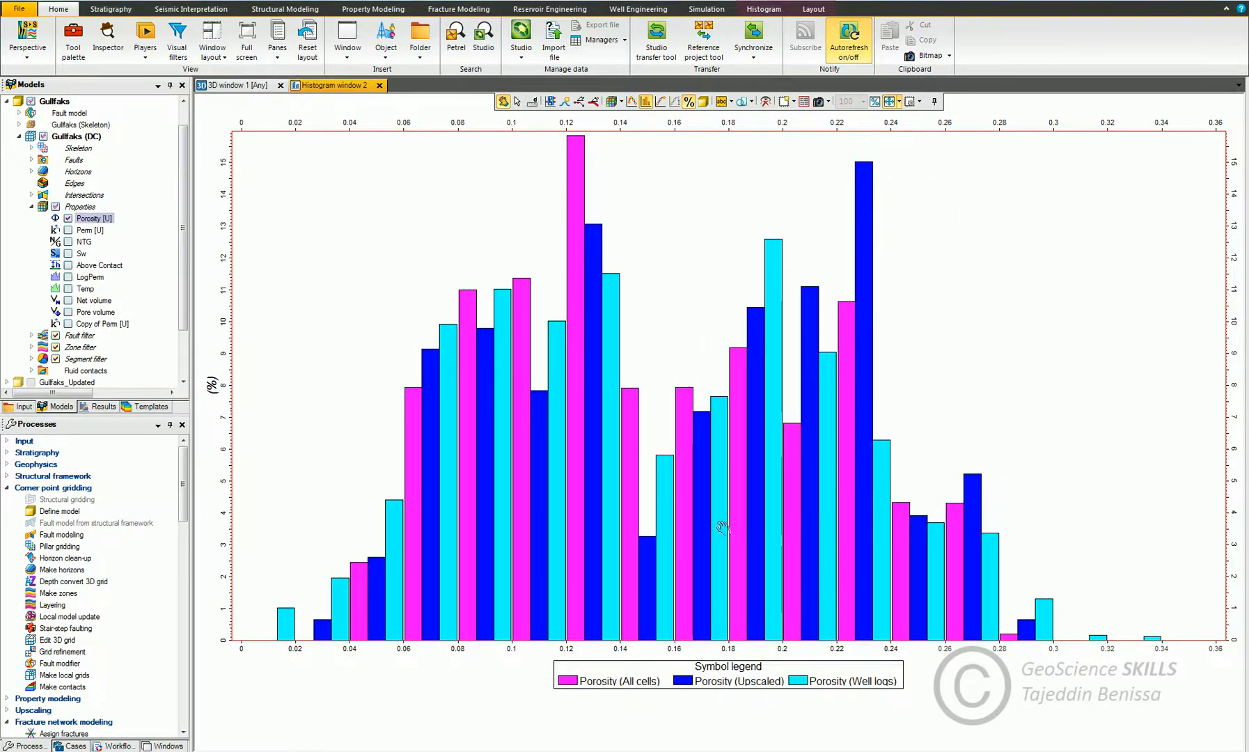
left_click(168, 746)
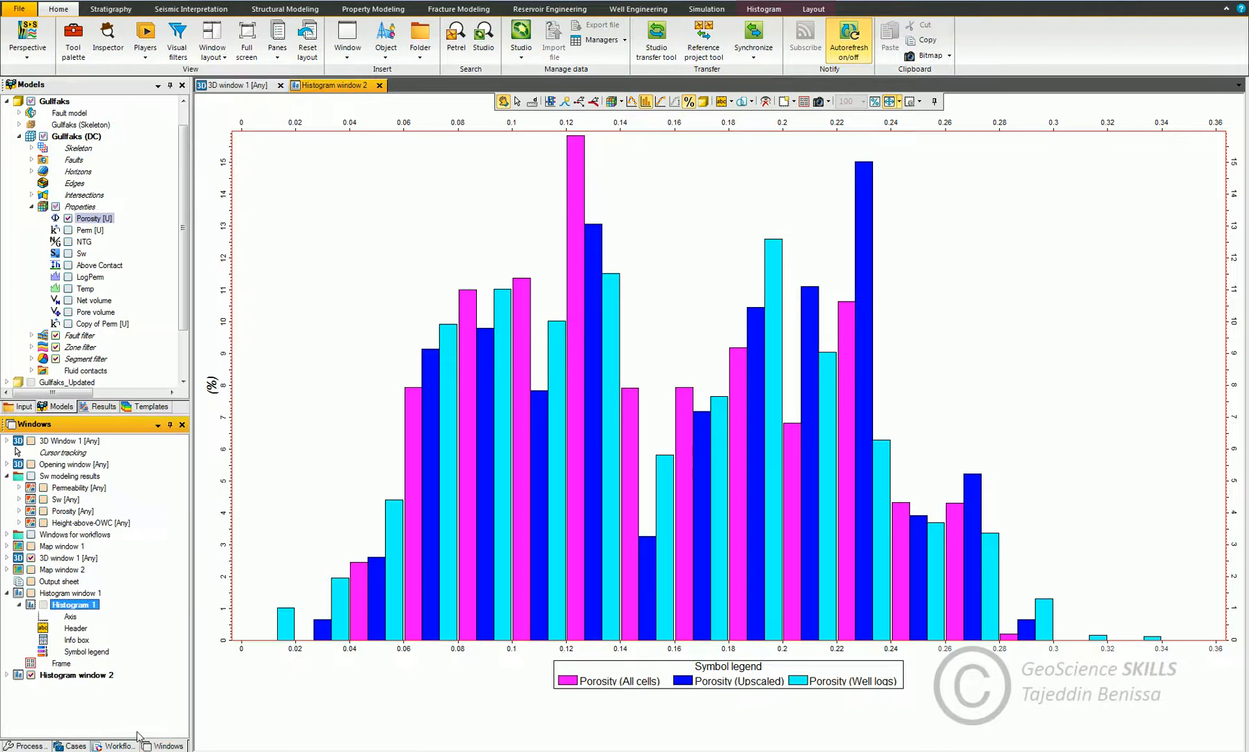
In Histogram 1 settings, try 25 then 30 intervals and apply.
double_click(73, 604)
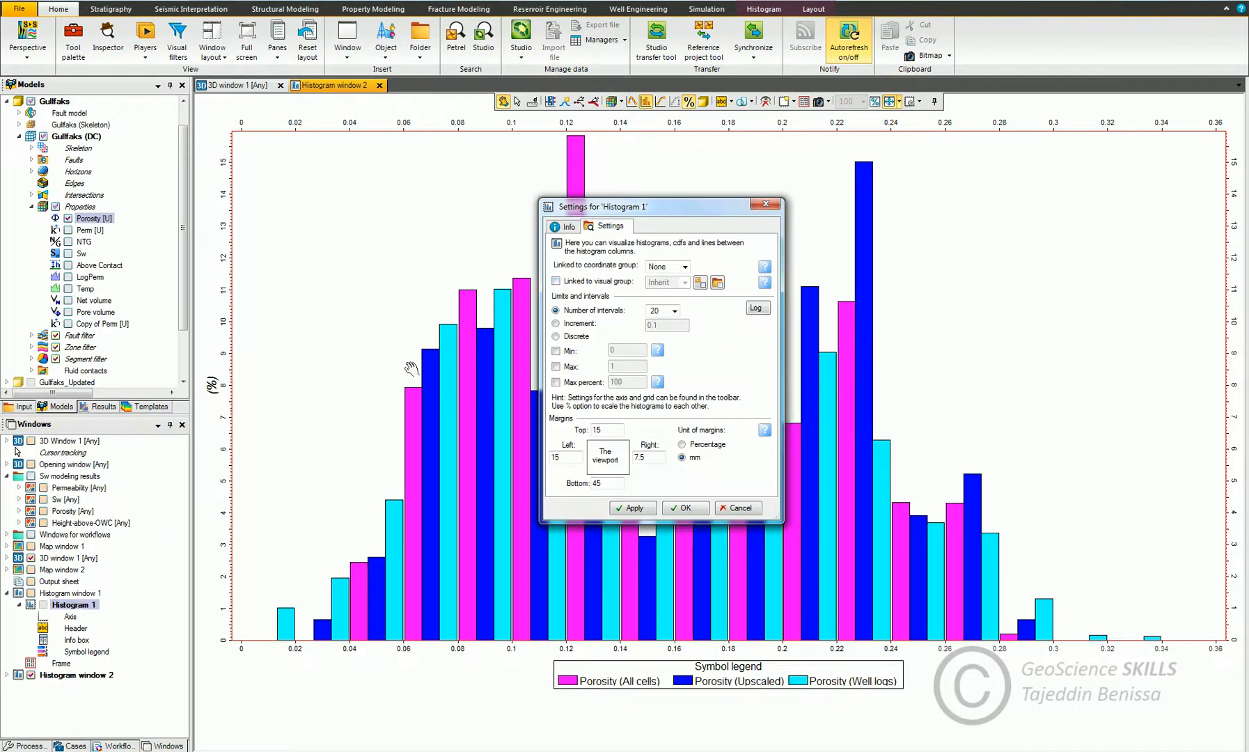
left_click(566, 227)
left_click(601, 233)
left_click(674, 310)
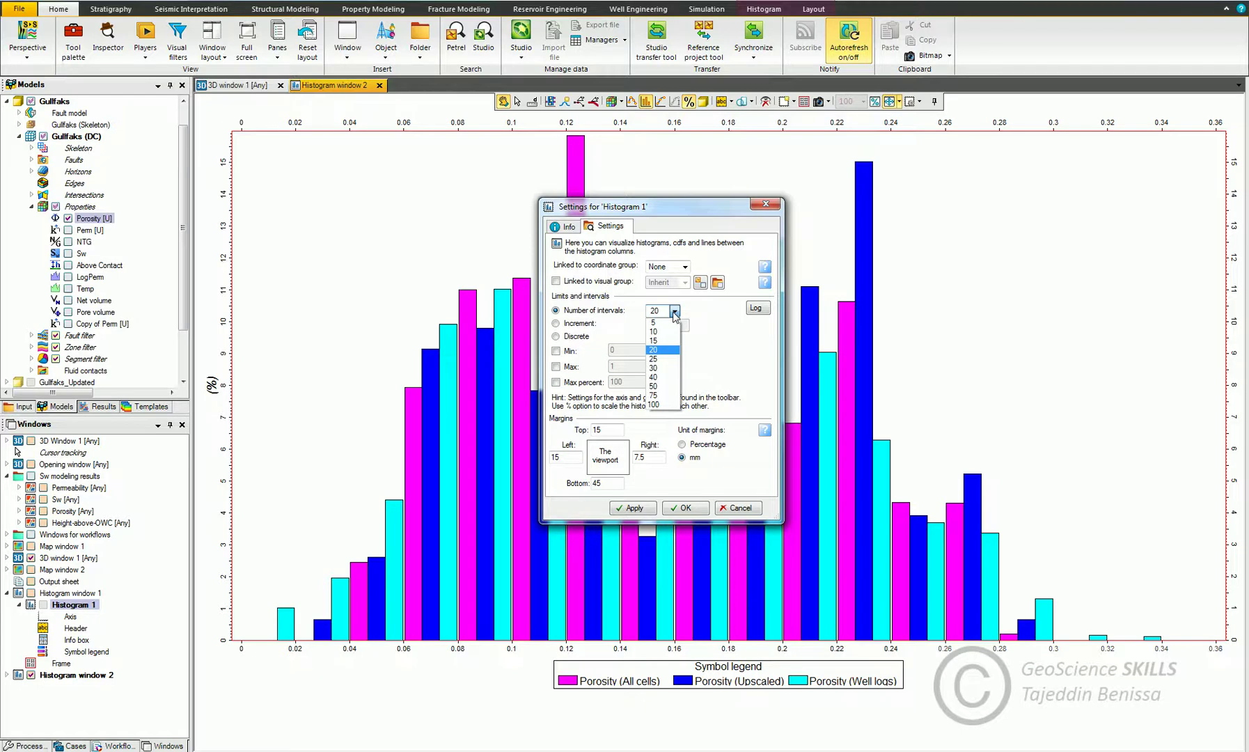
left_click(659, 360)
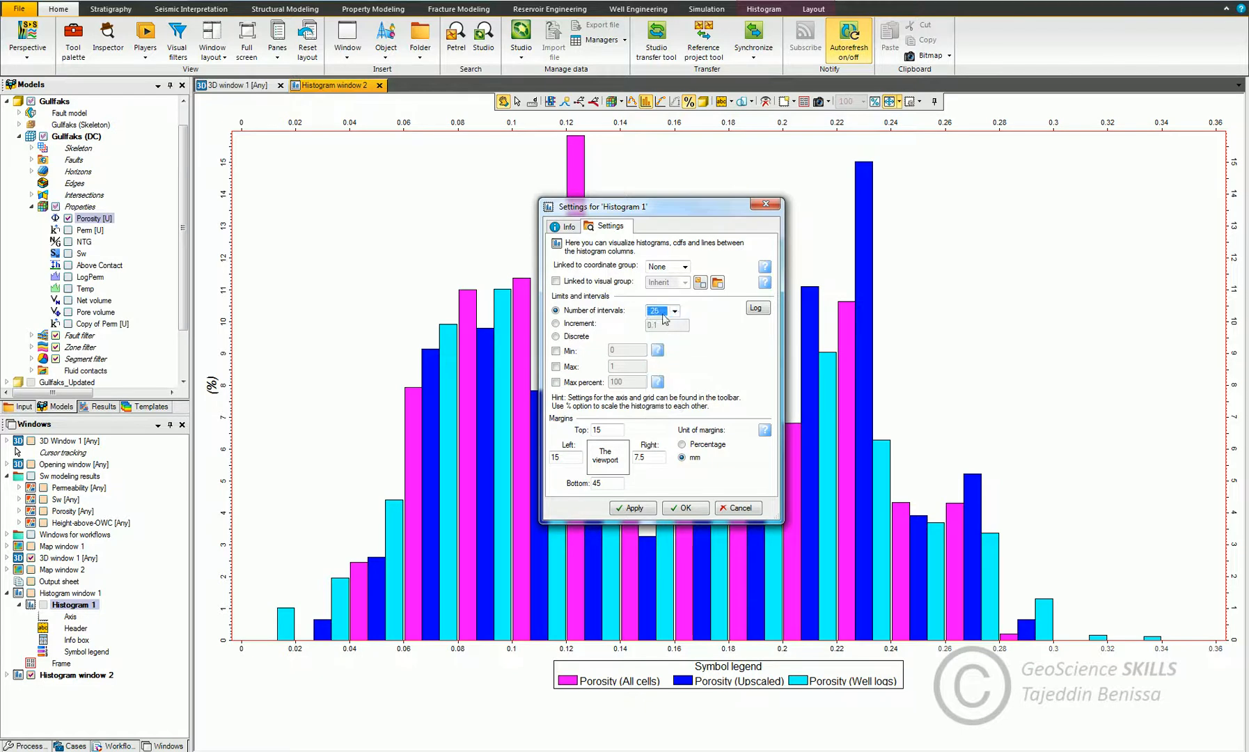
left_click(673, 311)
left_click(662, 376)
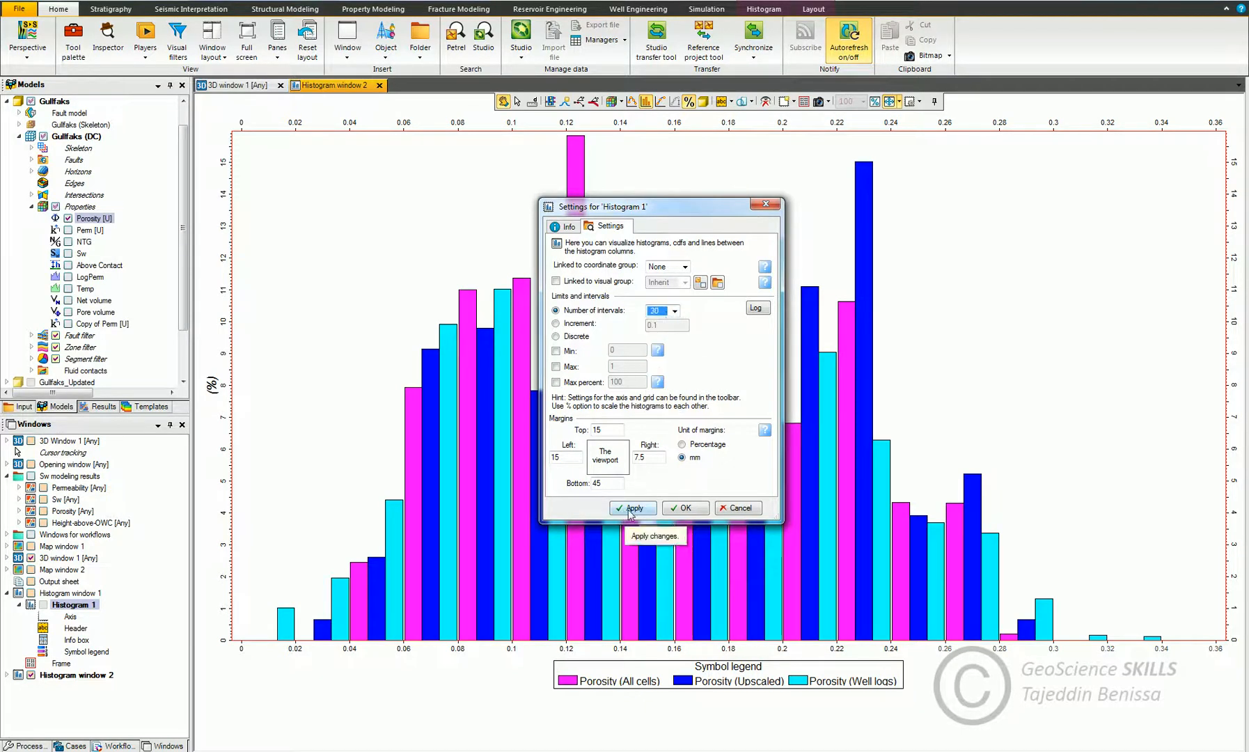
left_click(632, 508)
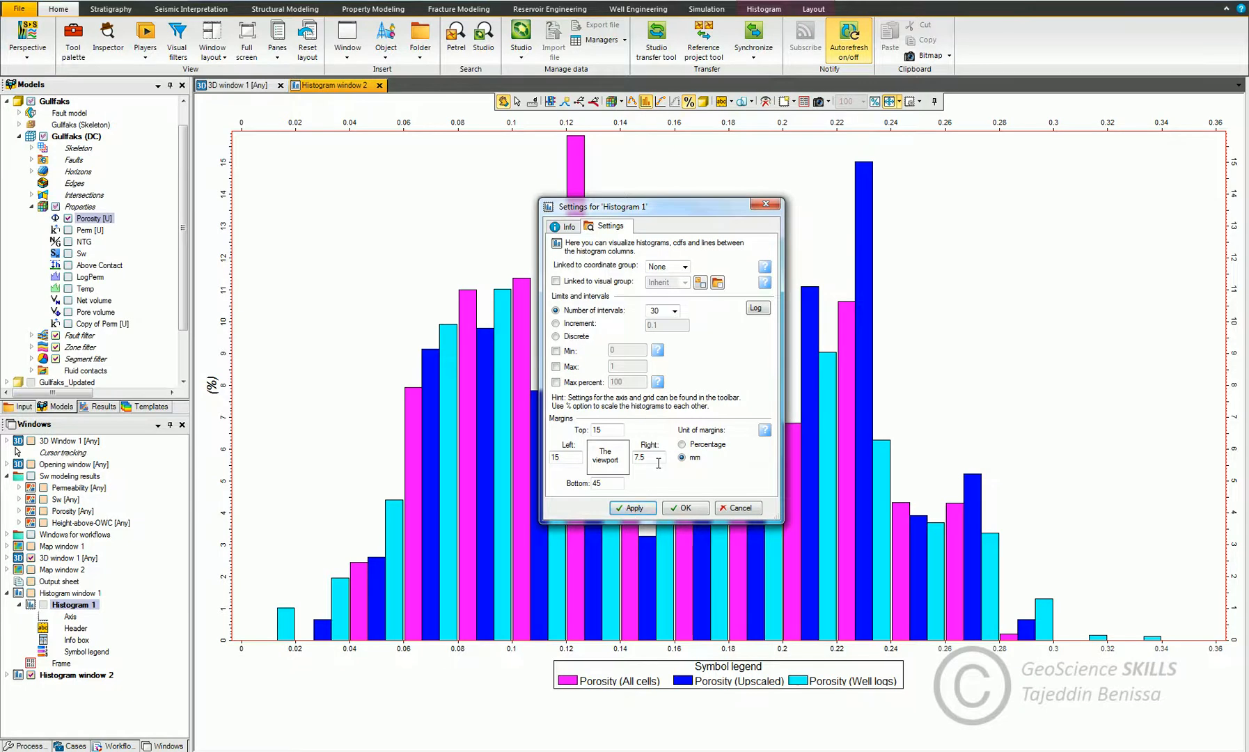
Redraw with 30 and 40 intervals, then settle on 20 intervals.
left_click(838, 294)
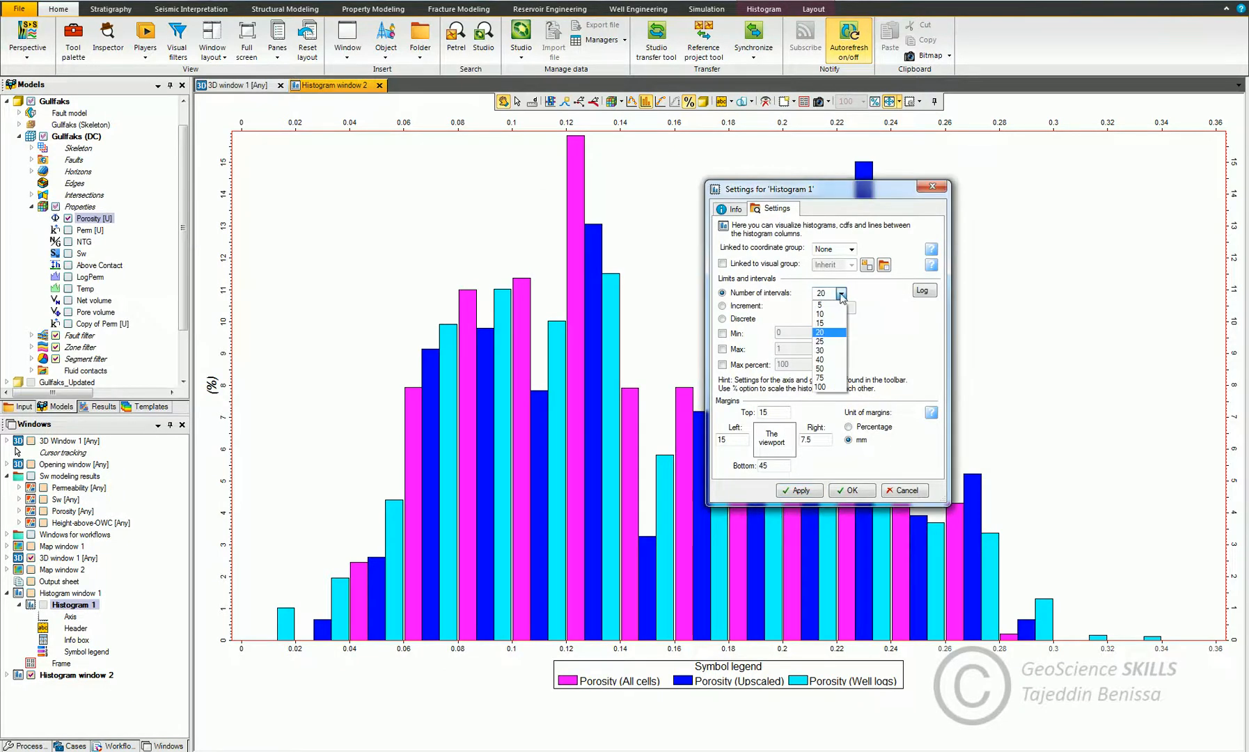
left_click(823, 352)
left_click(805, 491)
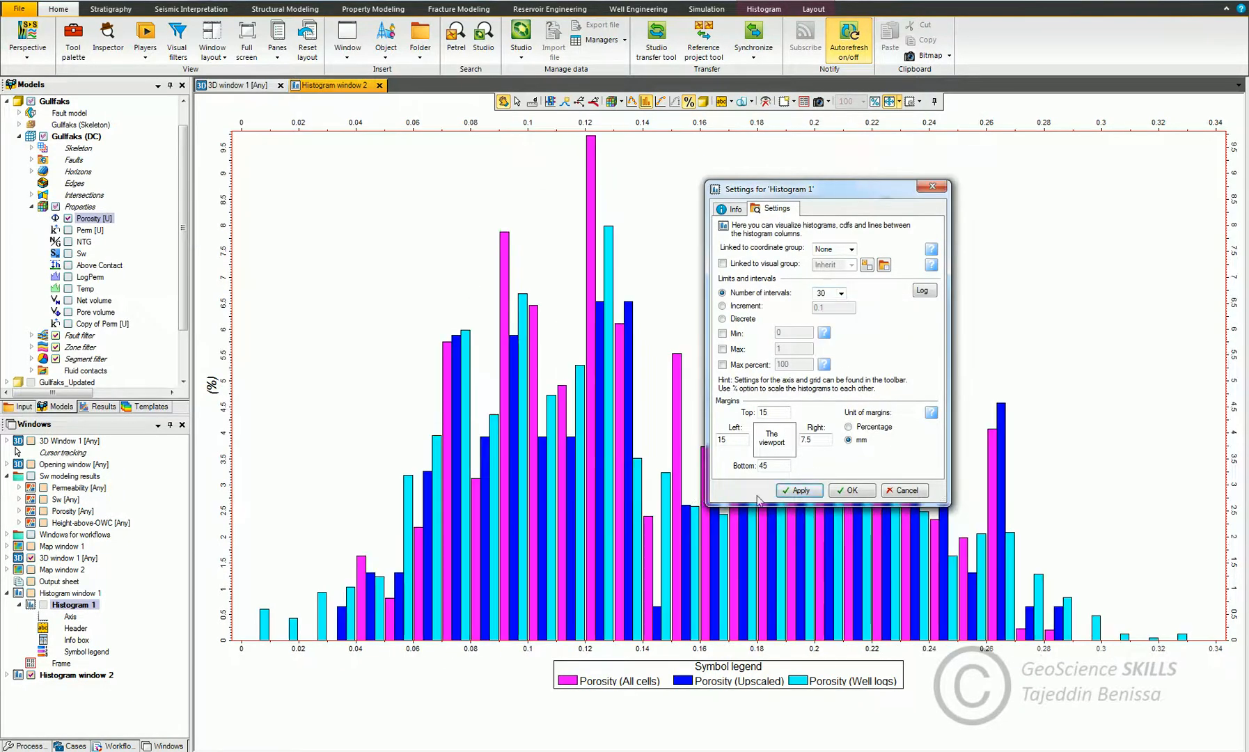
left_click(841, 293)
left_click(821, 361)
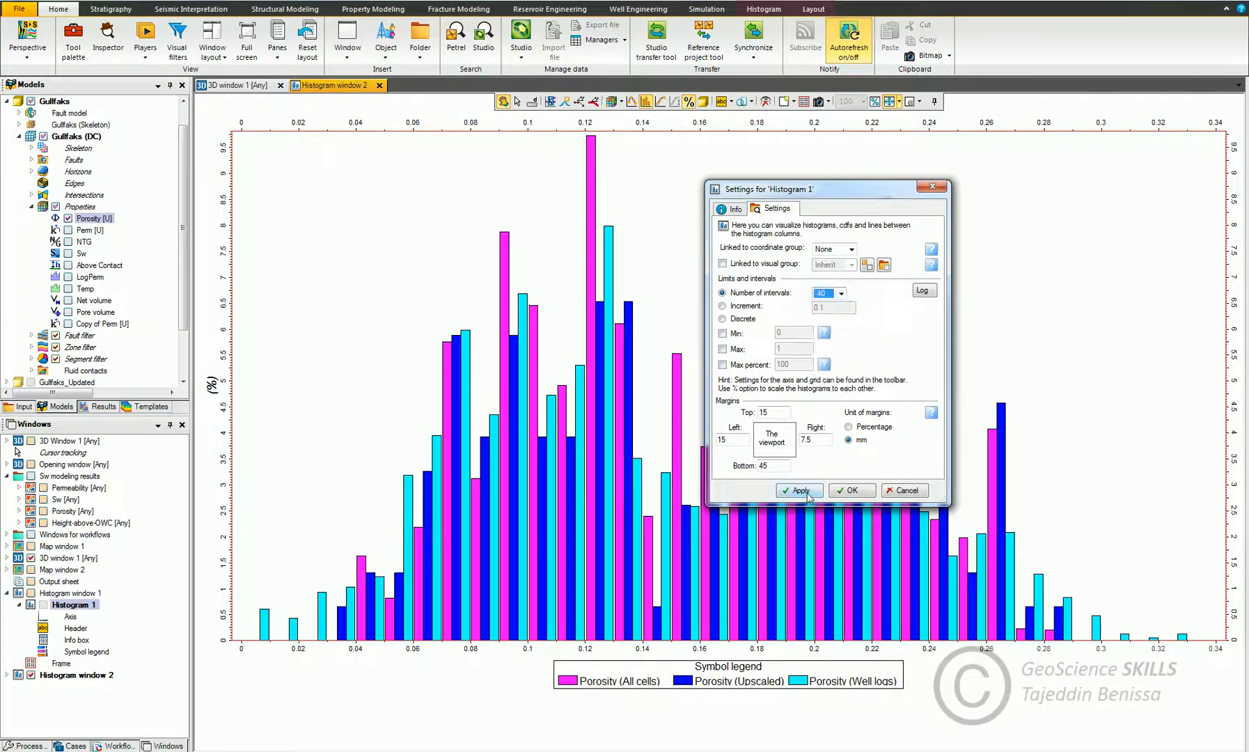
left_click(841, 293)
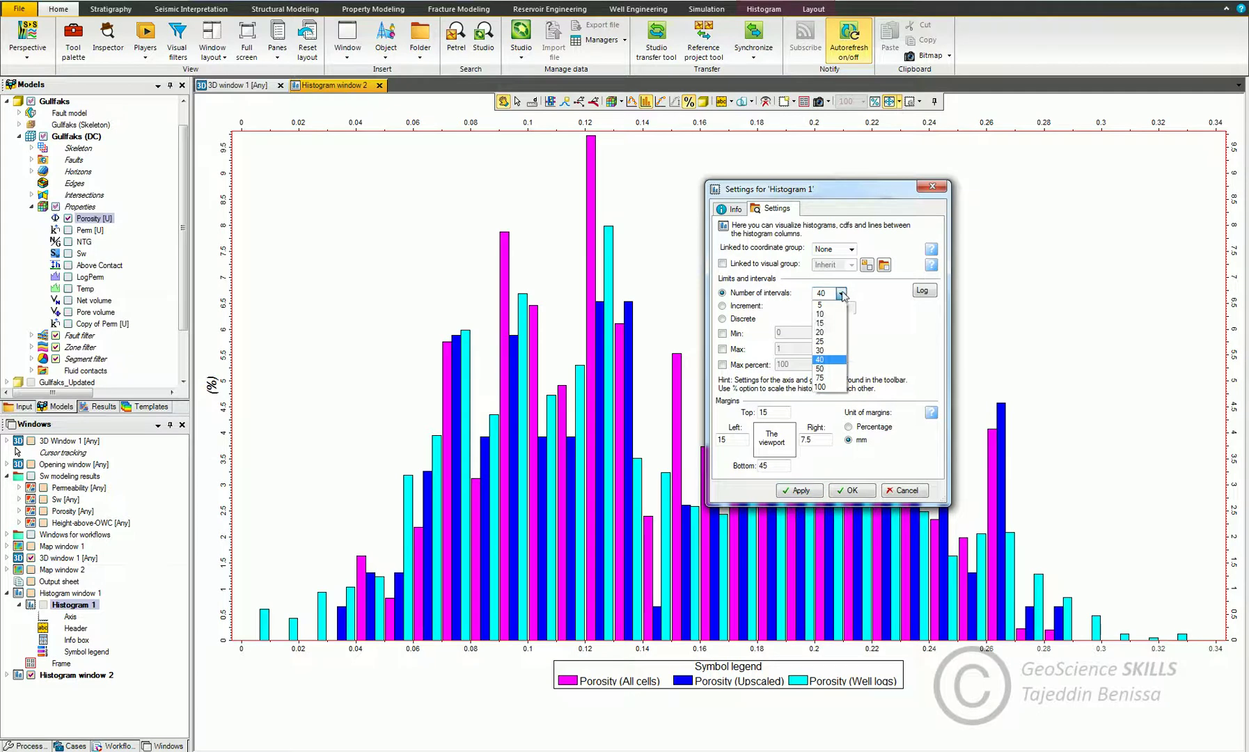
left_click(824, 336)
left_click(800, 490)
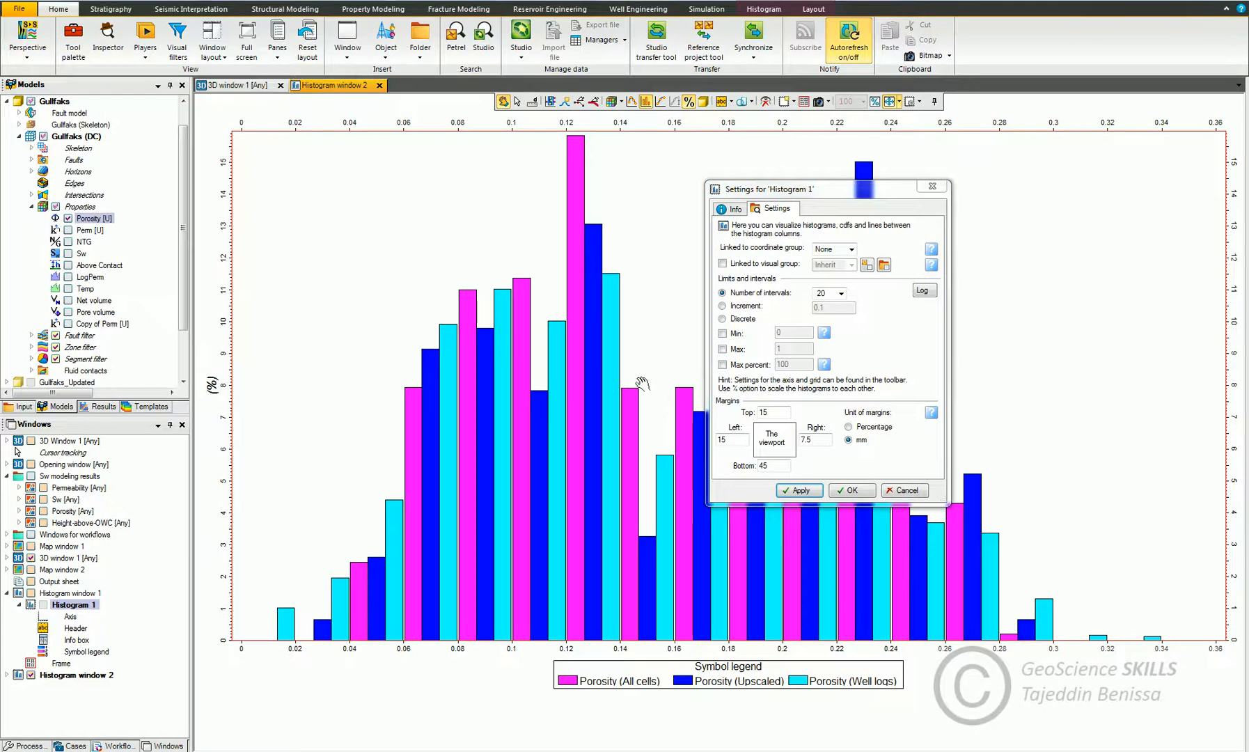
left_click_drag(794, 179, 476, 139)
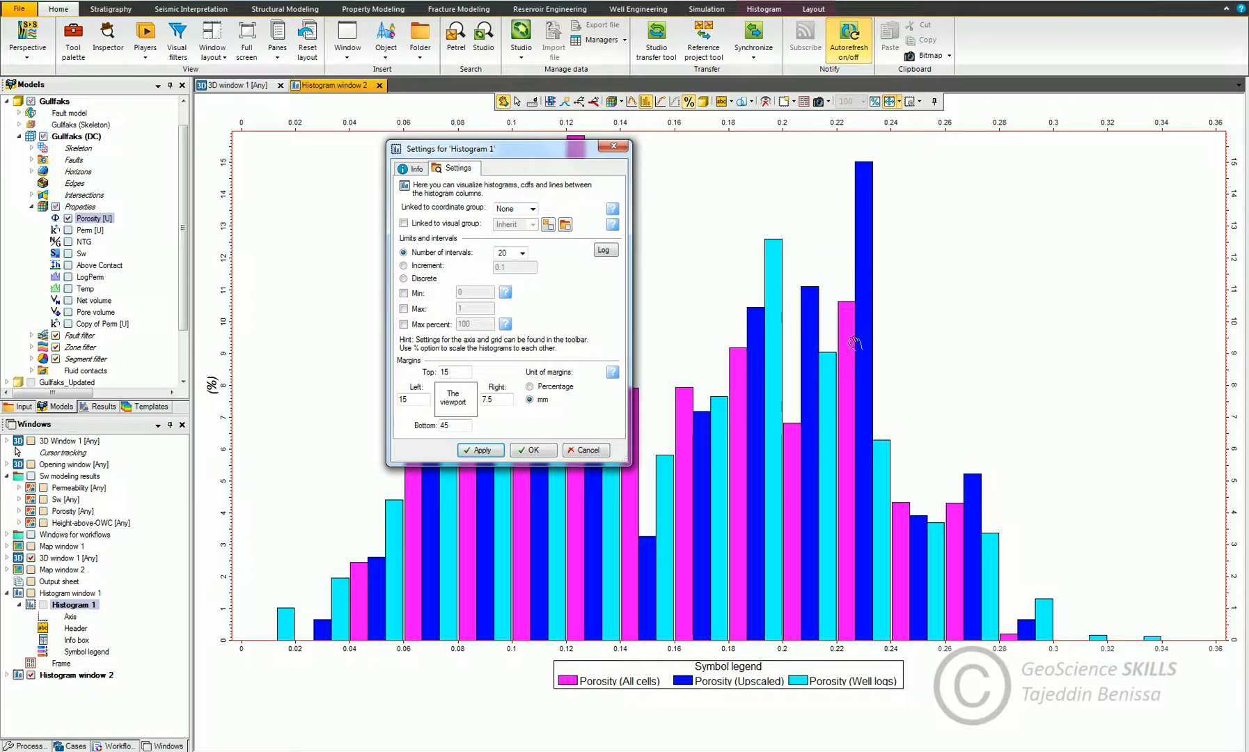
In Properties settings, give the all-cells bars a specified green colour.
left_click(614, 148)
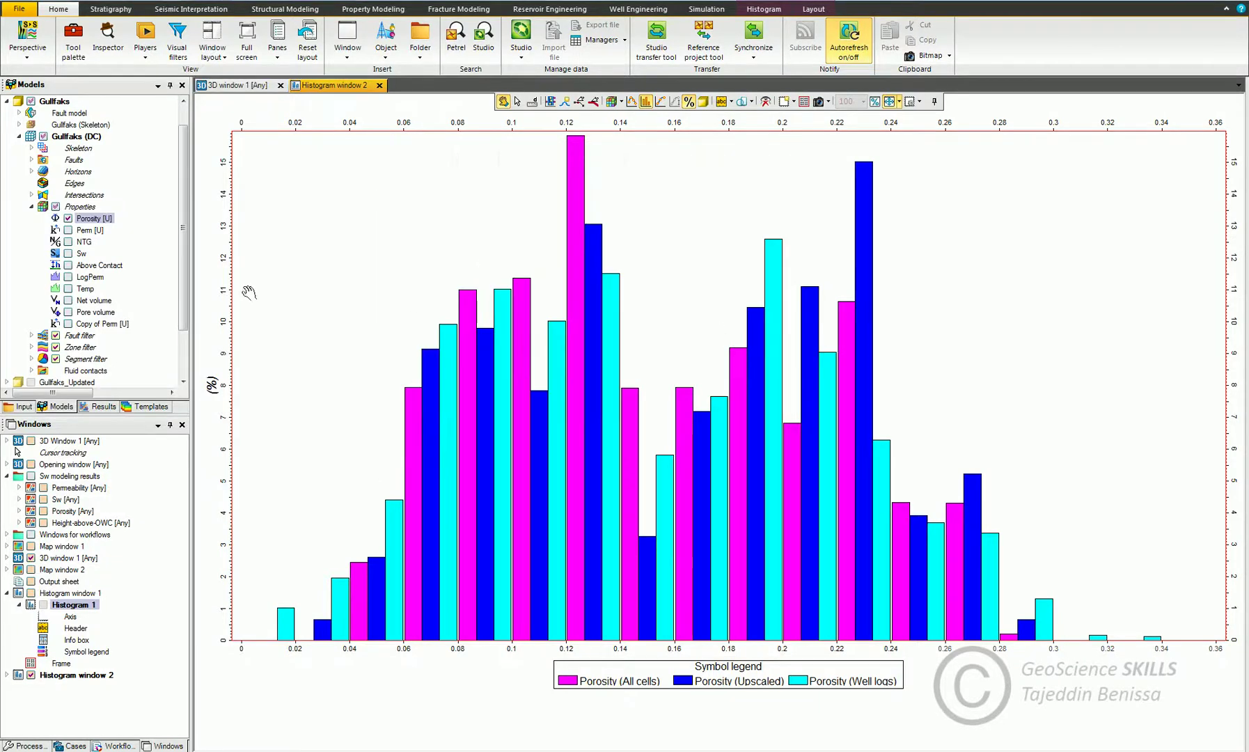
double_click(82, 207)
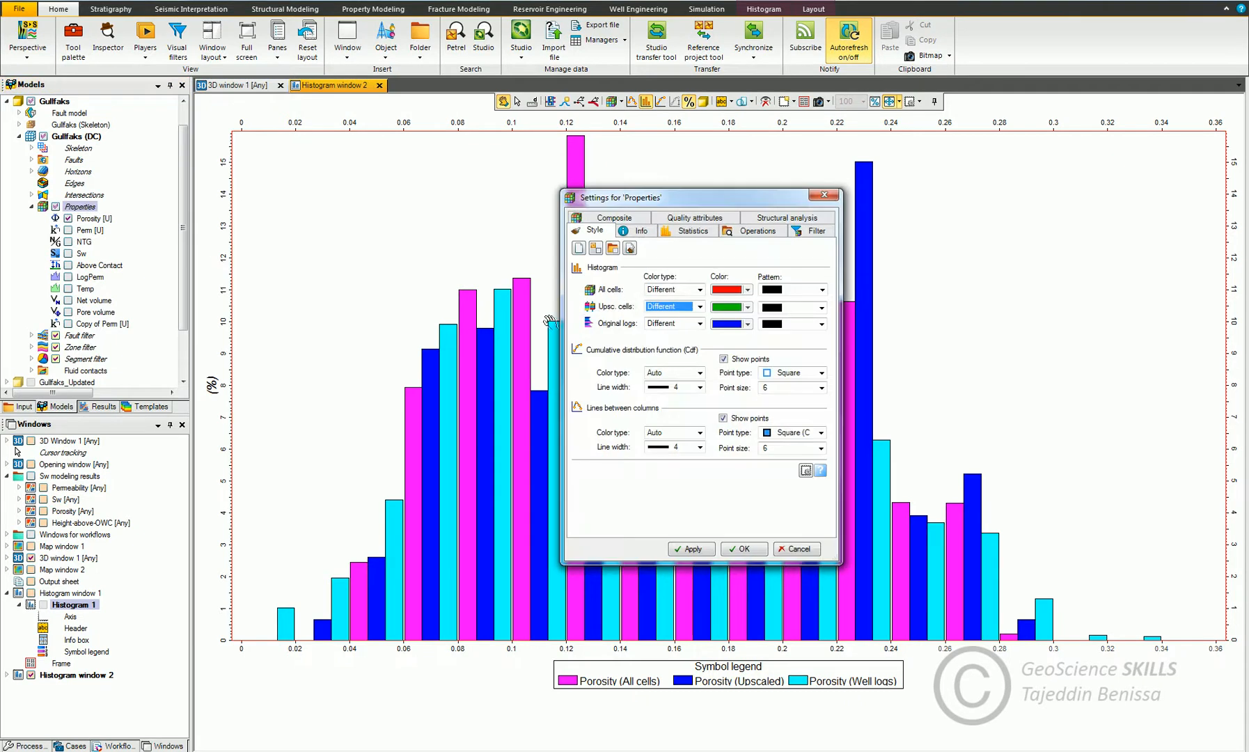
left_click_drag(673, 201, 613, 179)
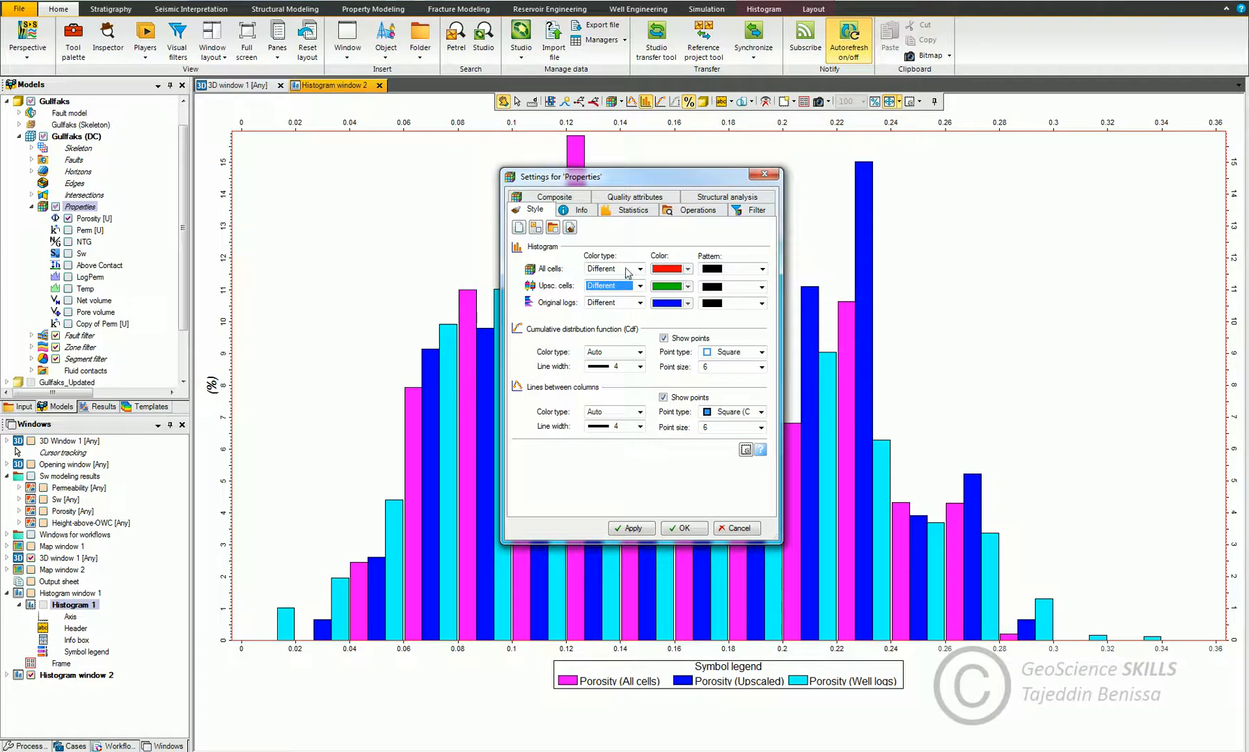
left_click(639, 269)
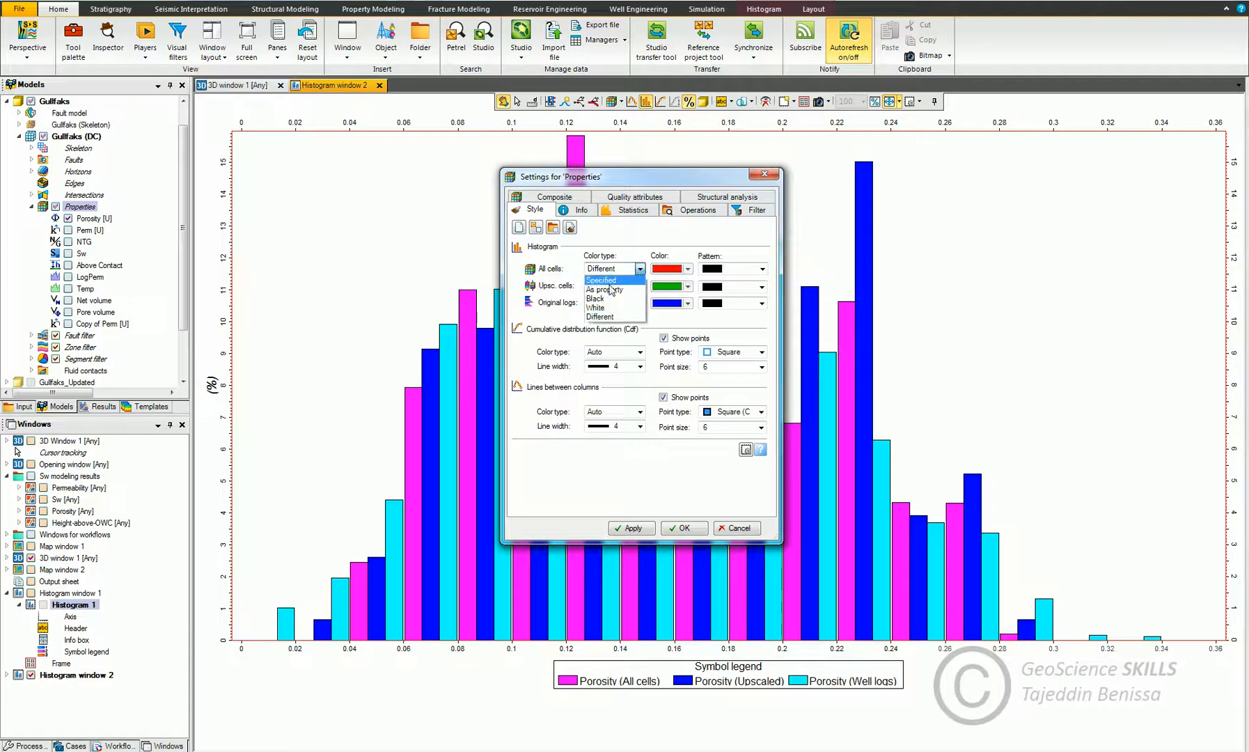
left_click(615, 281)
left_click(688, 269)
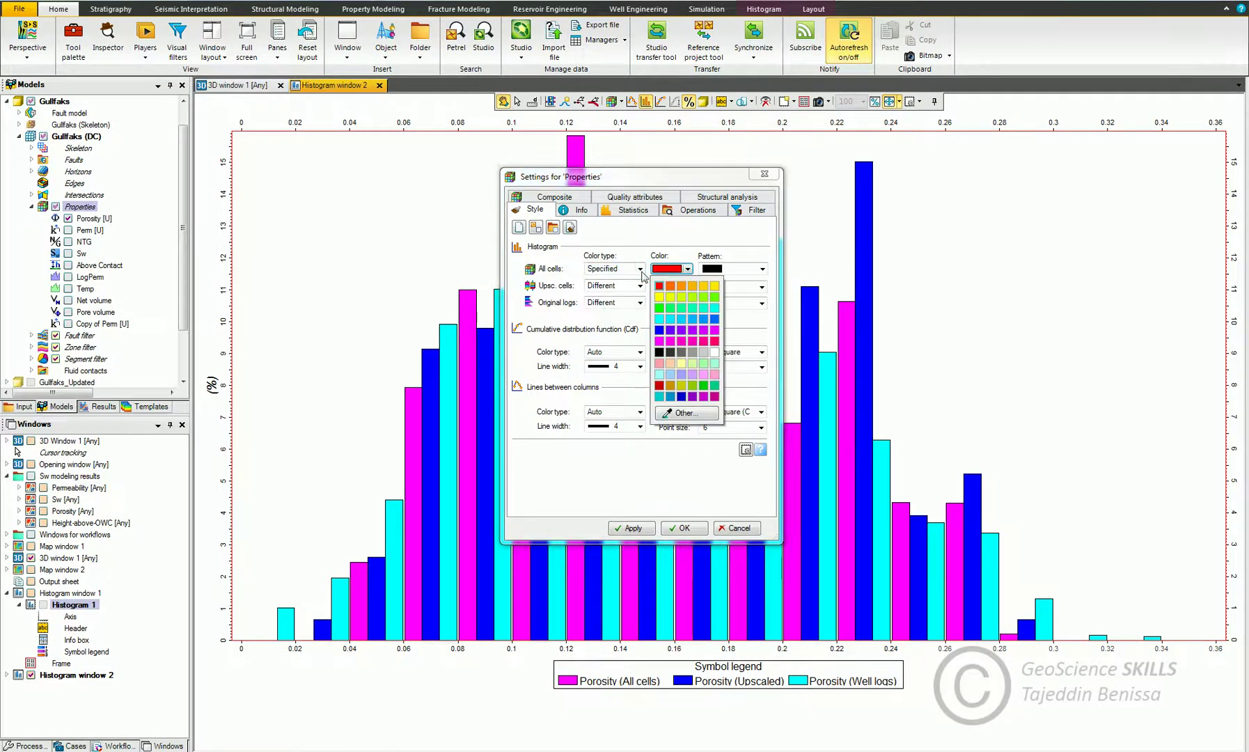
left_click(659, 308)
left_click(634, 529)
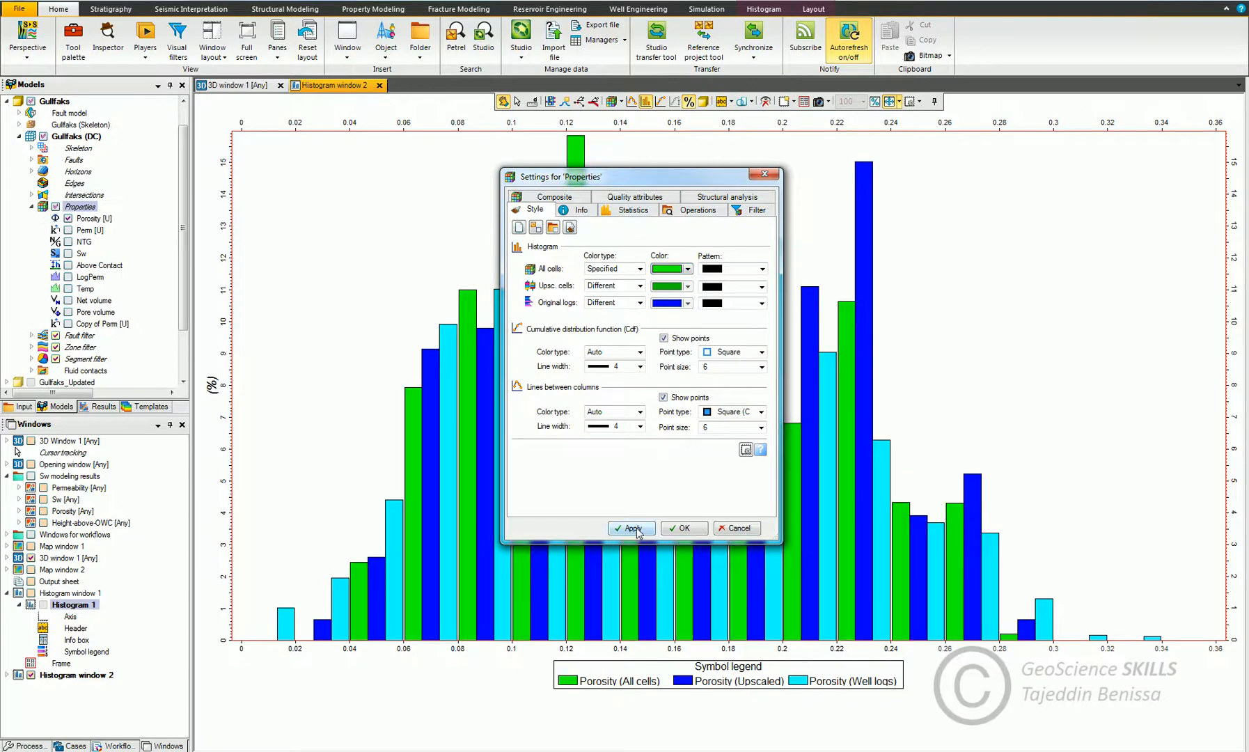
Give the upscaled-cells bars a specified red colour.
left_click_drag(686, 182, 529, 153)
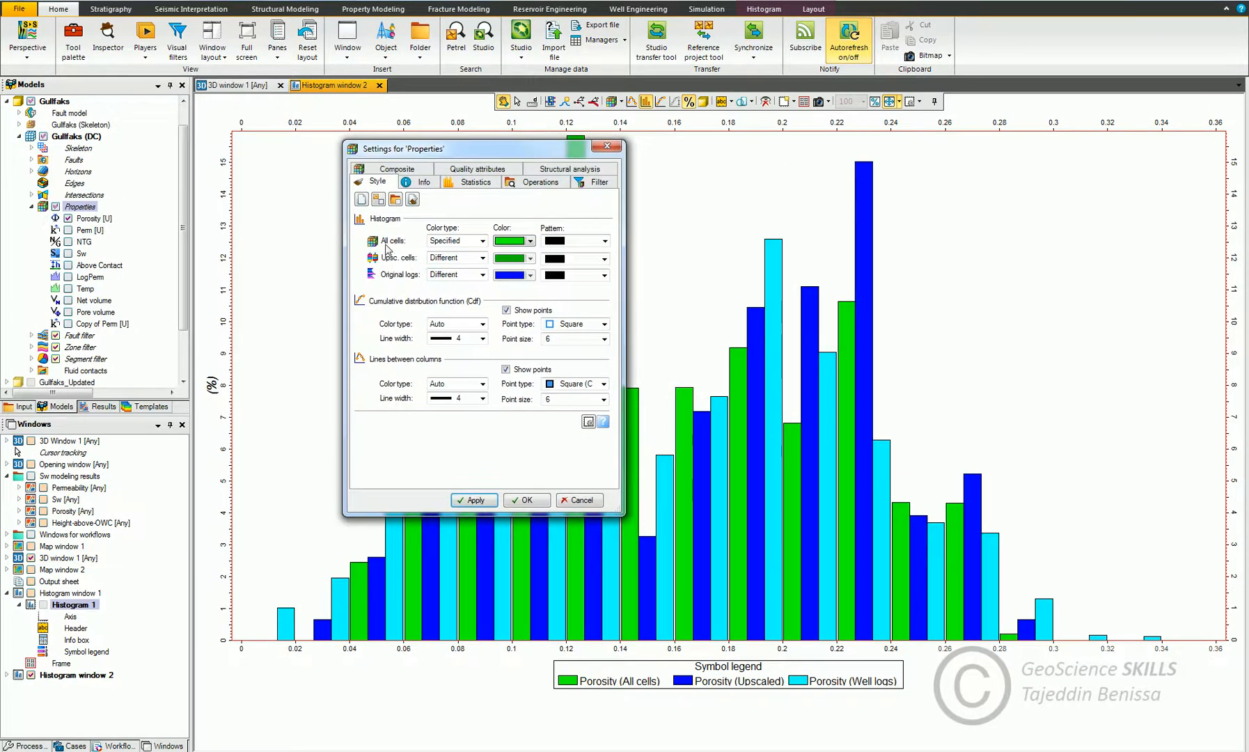
left_click(530, 260)
left_click(482, 258)
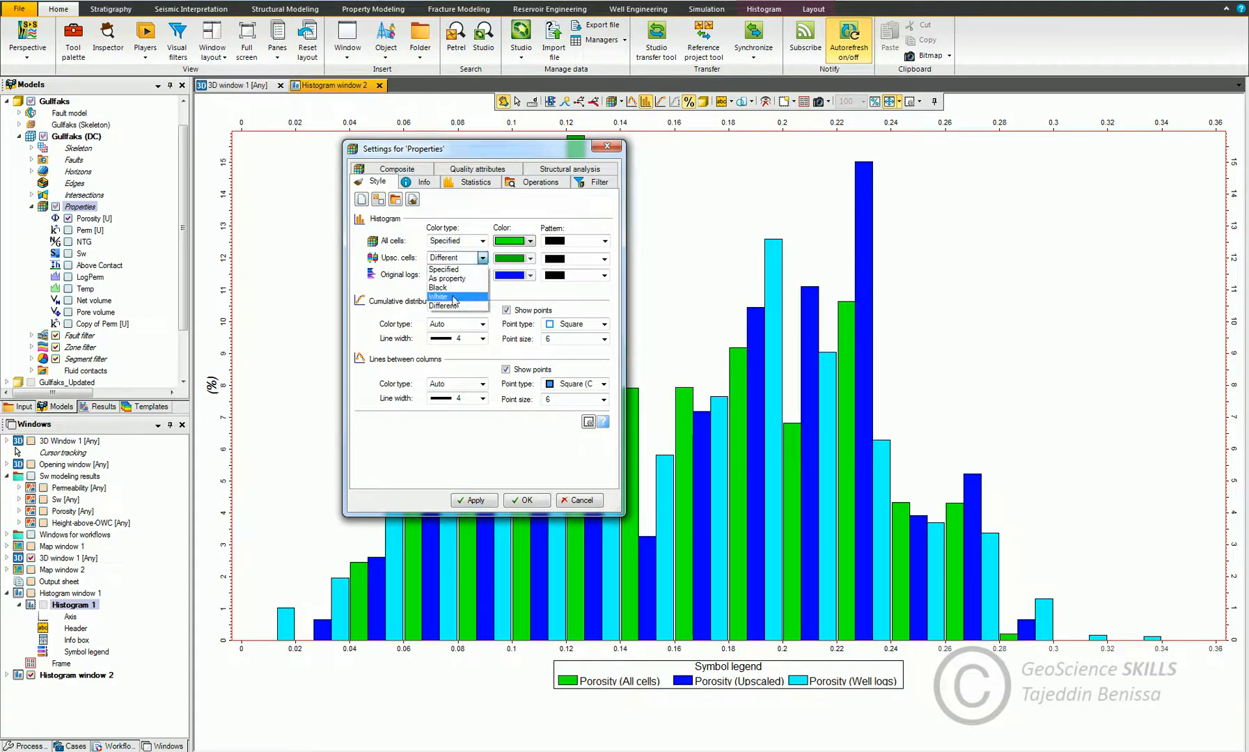
left_click(463, 276)
left_click(529, 258)
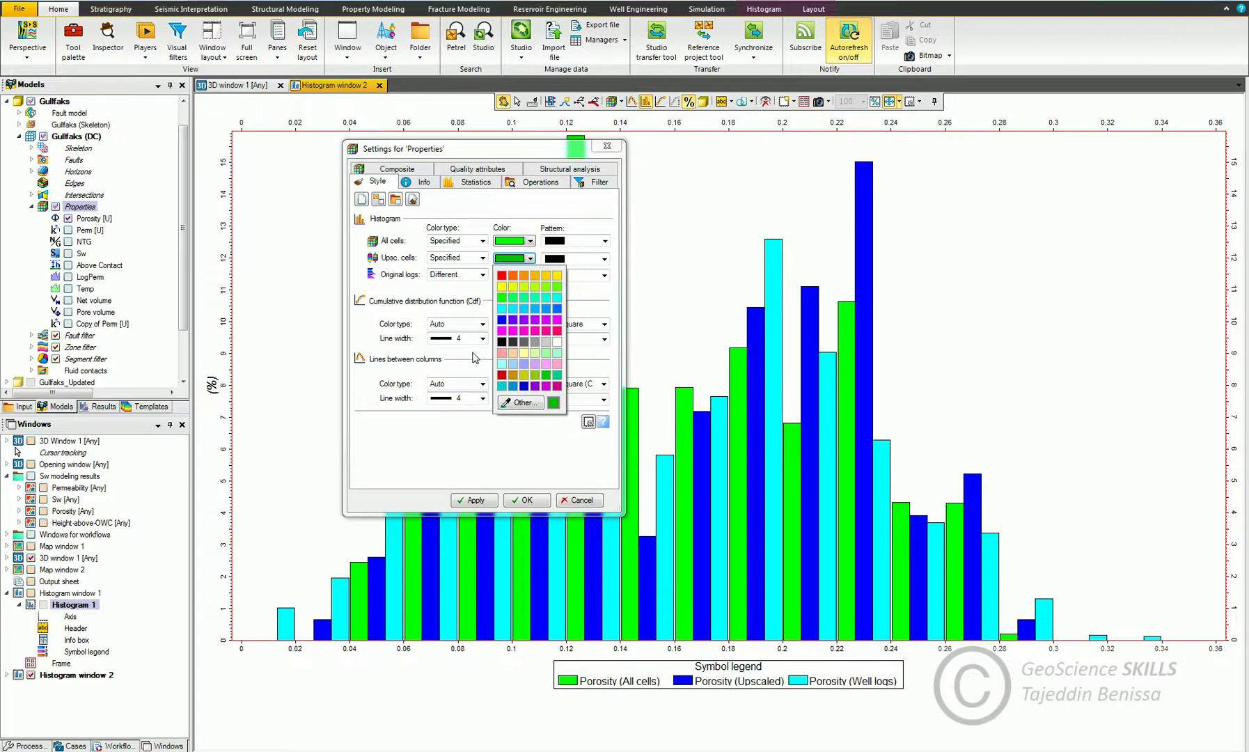
left_click(503, 276)
left_click(474, 500)
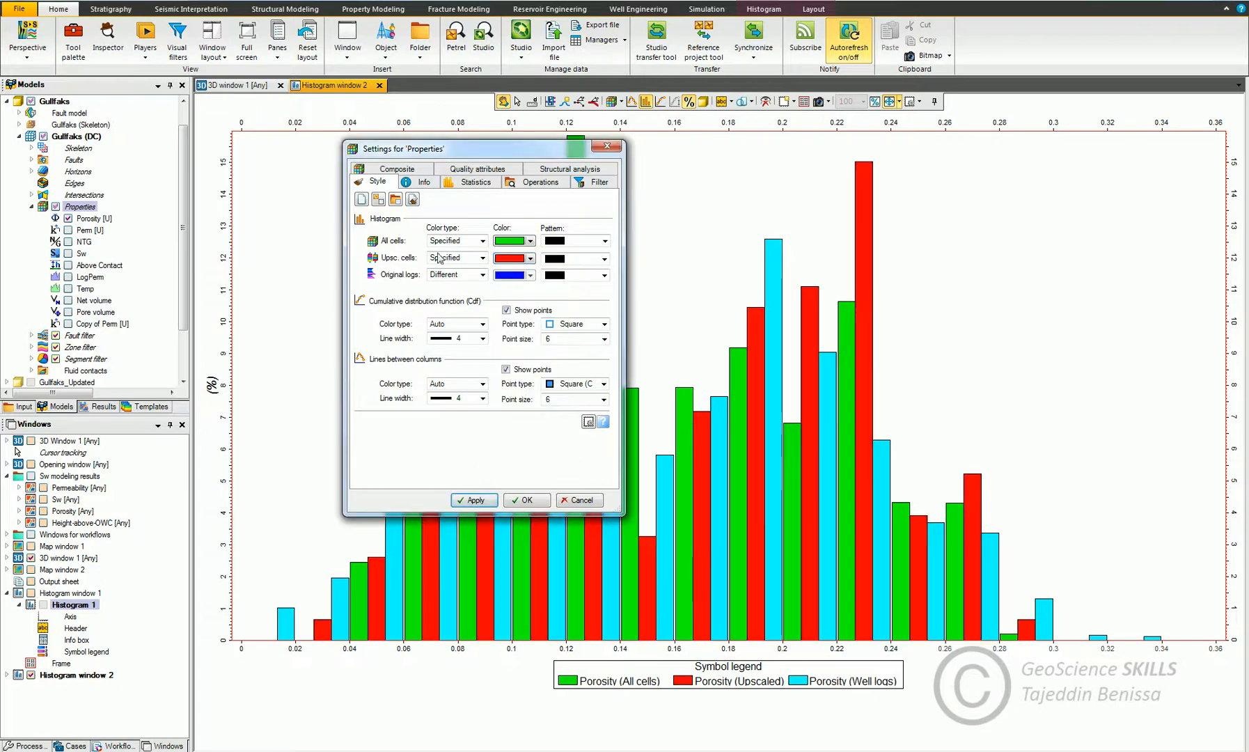
Give the well-log bars a specified blue colour.
left_click(469, 275)
left_click(459, 292)
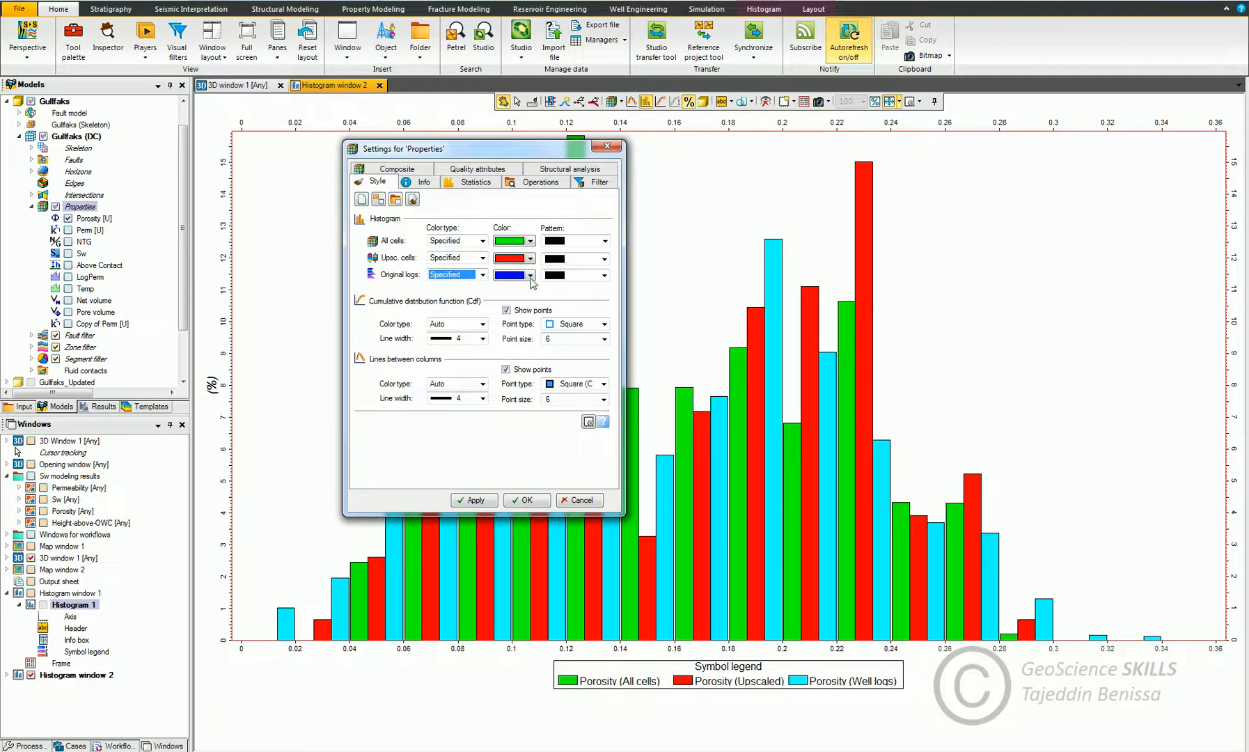
left_click(529, 276)
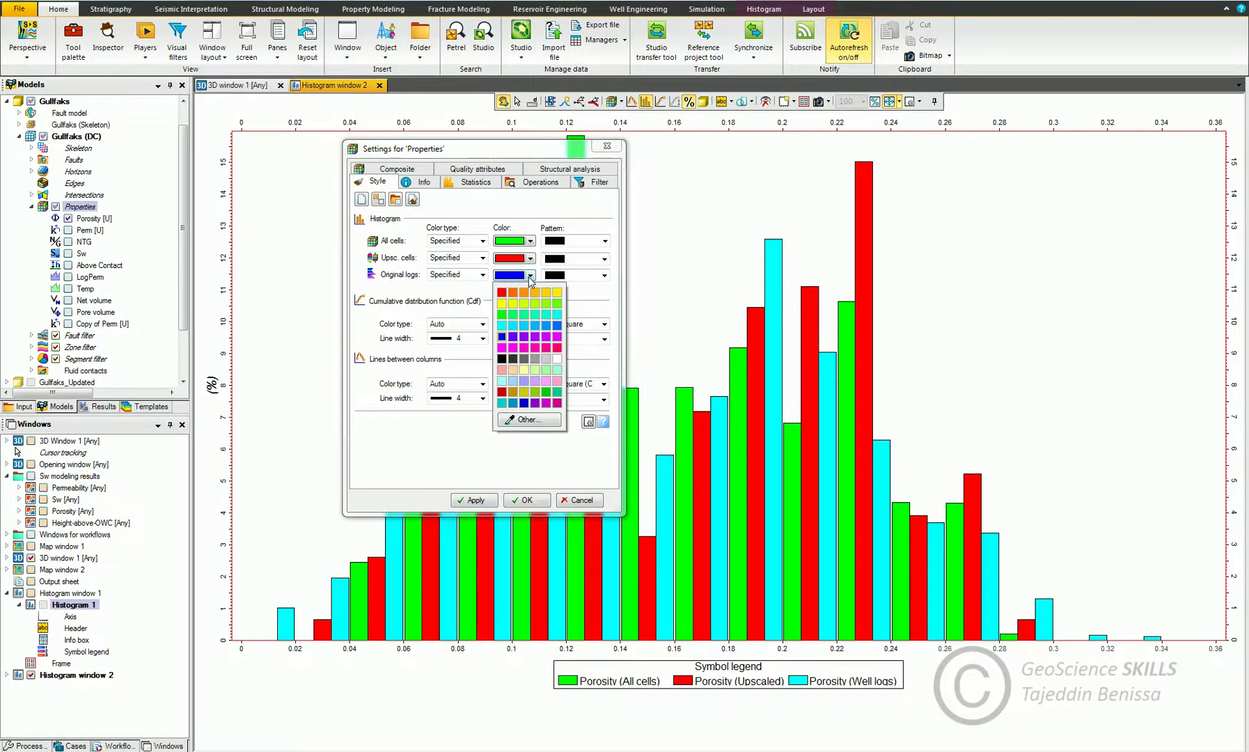
left_click(501, 338)
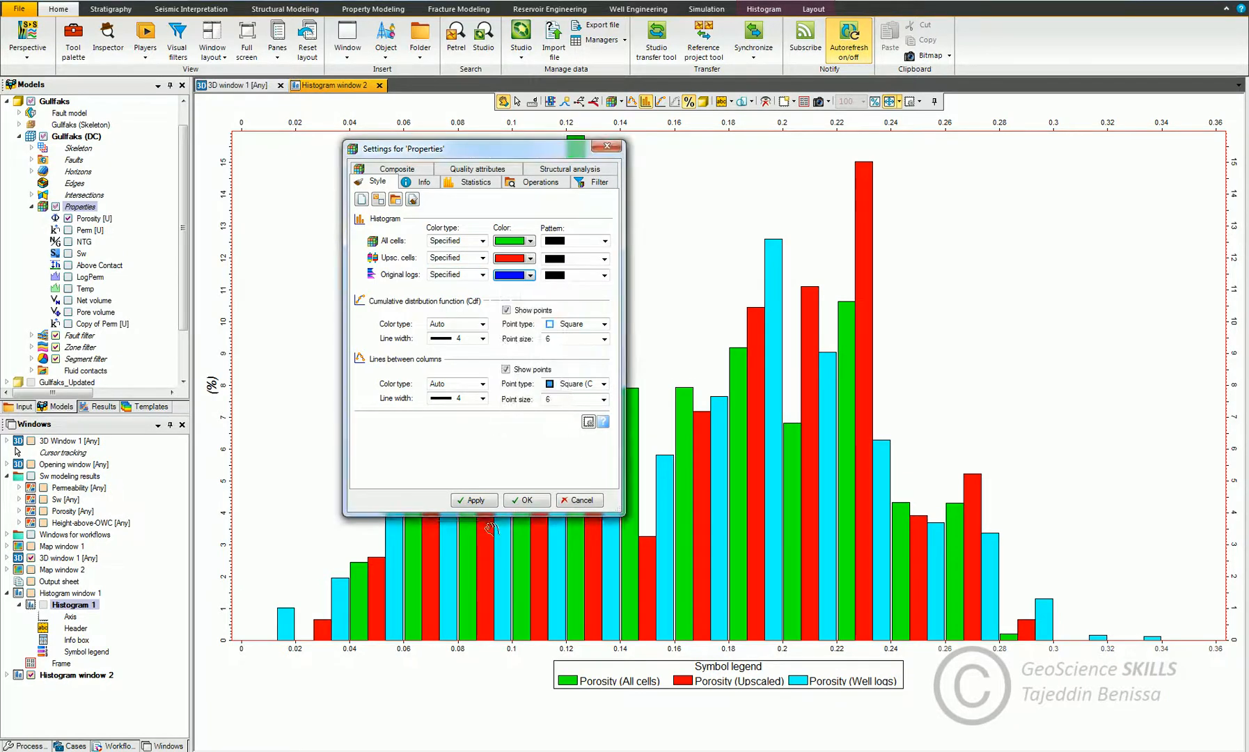
left_click(471, 500)
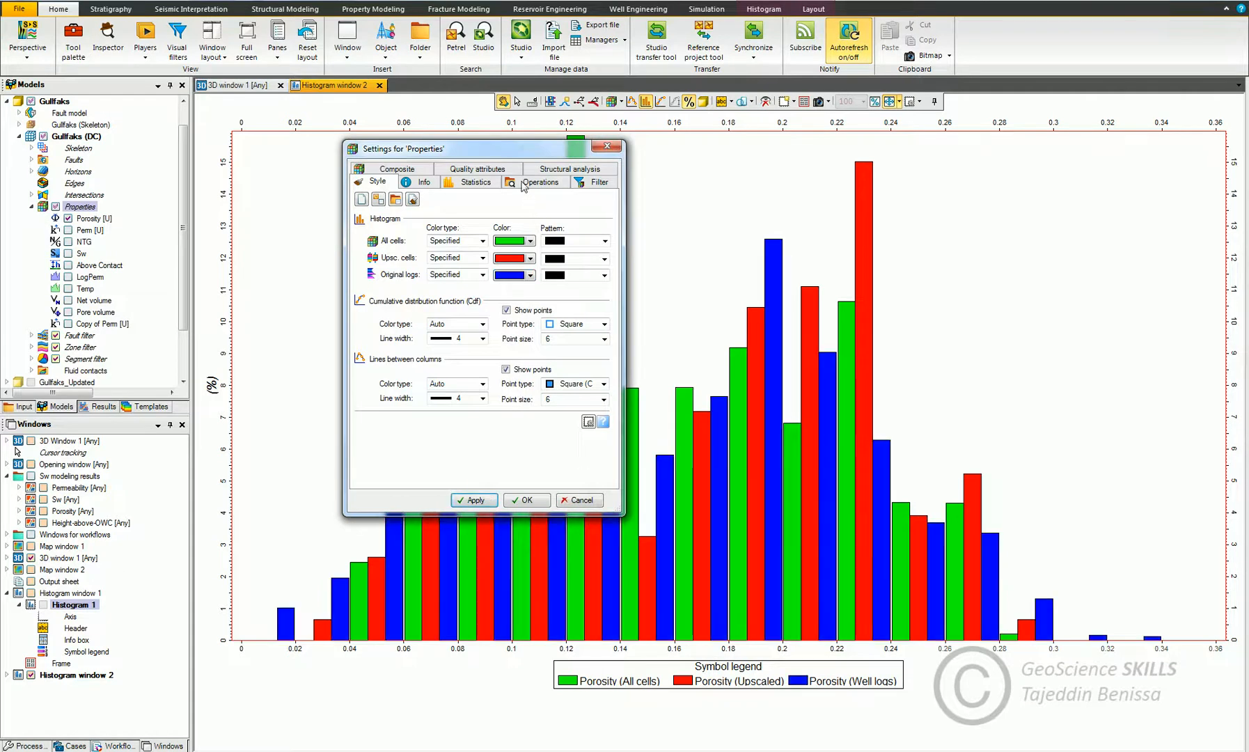
left_click_drag(519, 159, 810, 244)
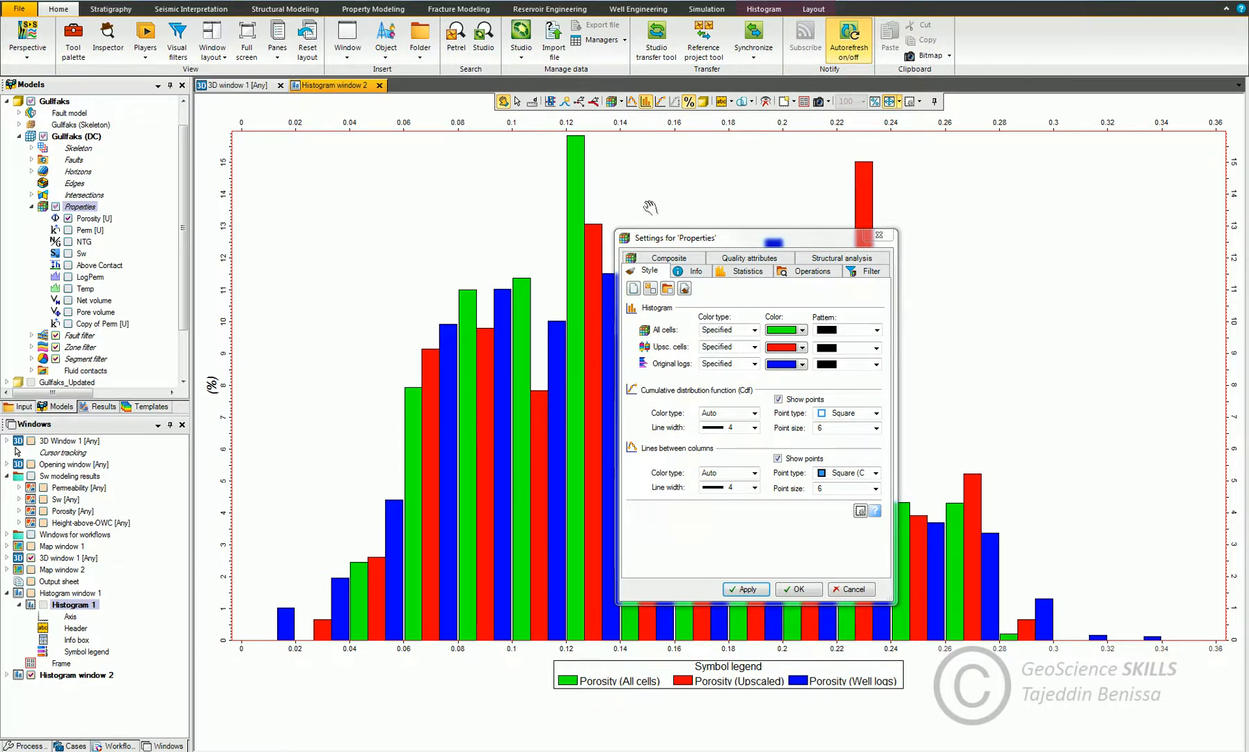
Select a porosity range from about 0.15 to 0.21 on the histogram.
left_click(802, 589)
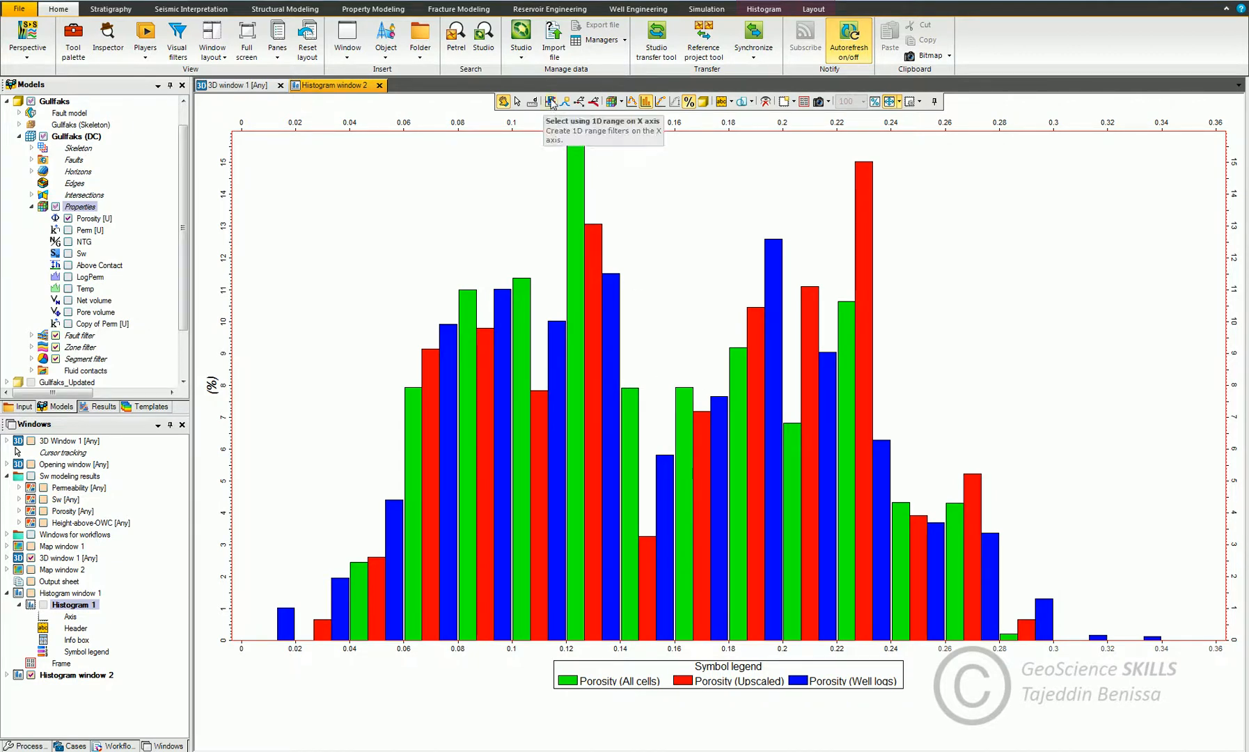
left_click(550, 102)
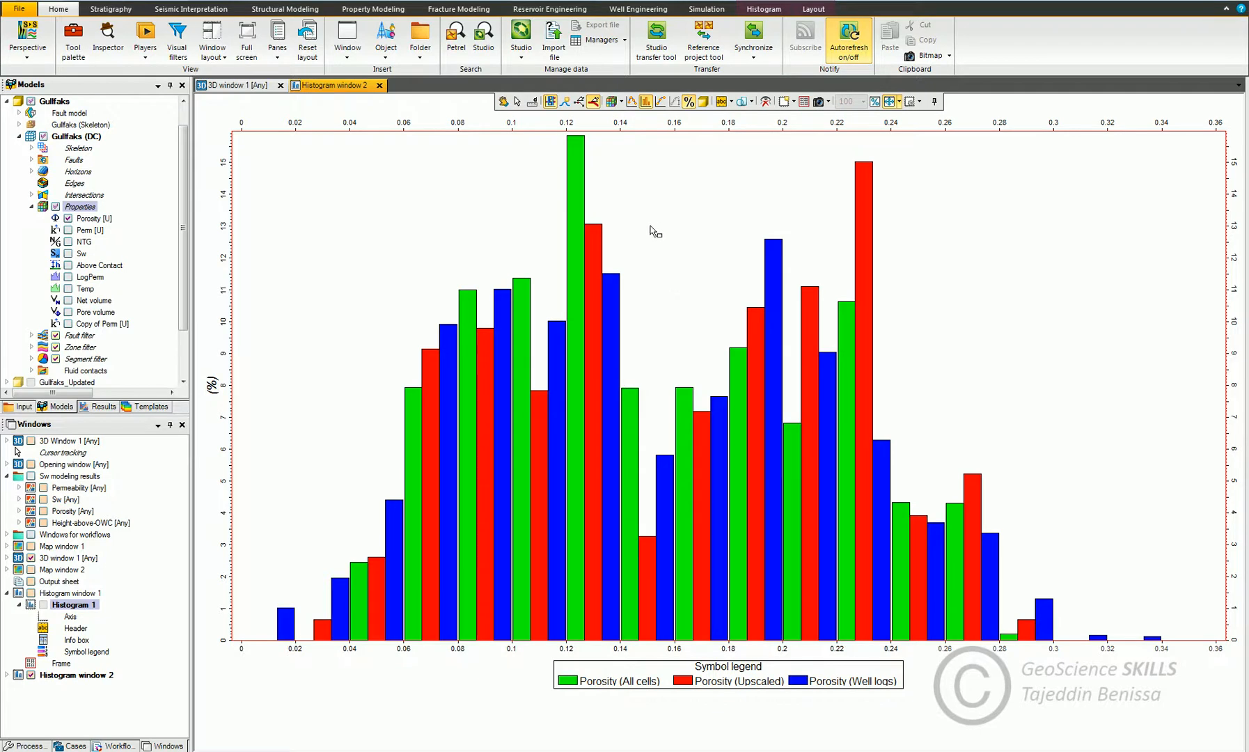
left_click_drag(651, 226, 819, 278)
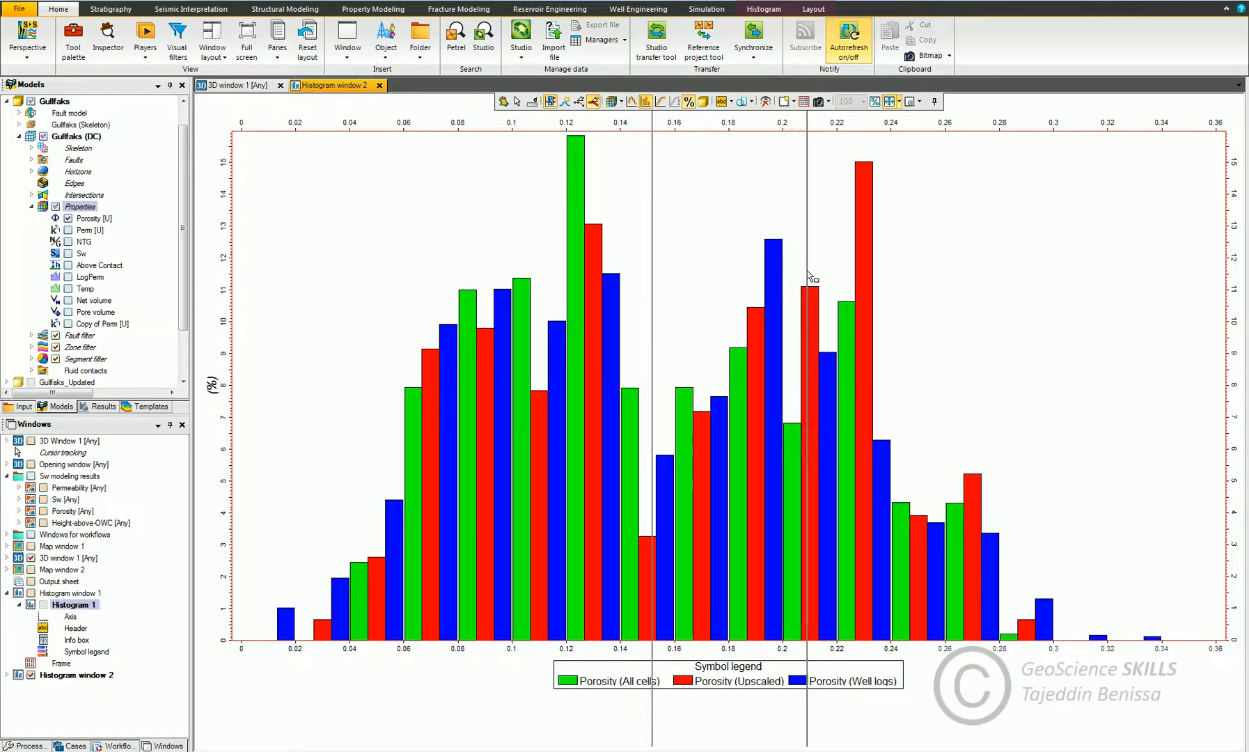
left_click_drag(818, 276, 820, 276)
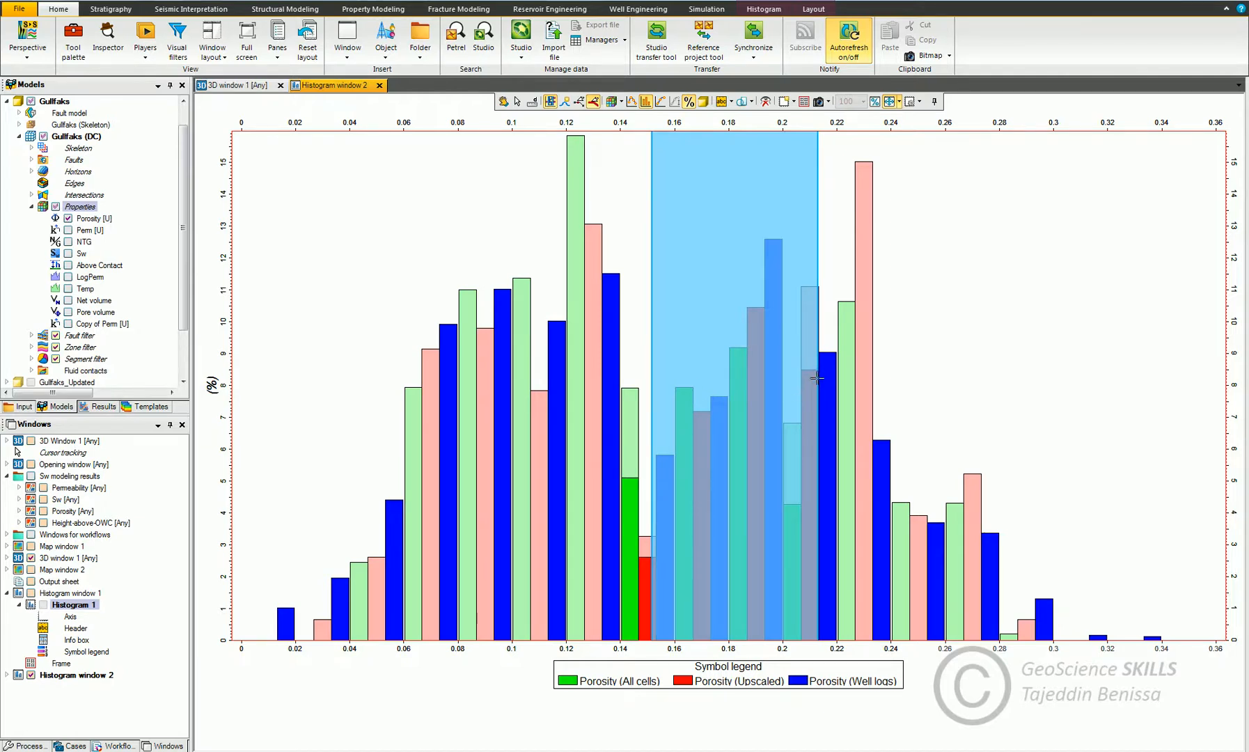
Extend the shaded range to the plot's end, then clear the highlighted range.
left_click(816, 379)
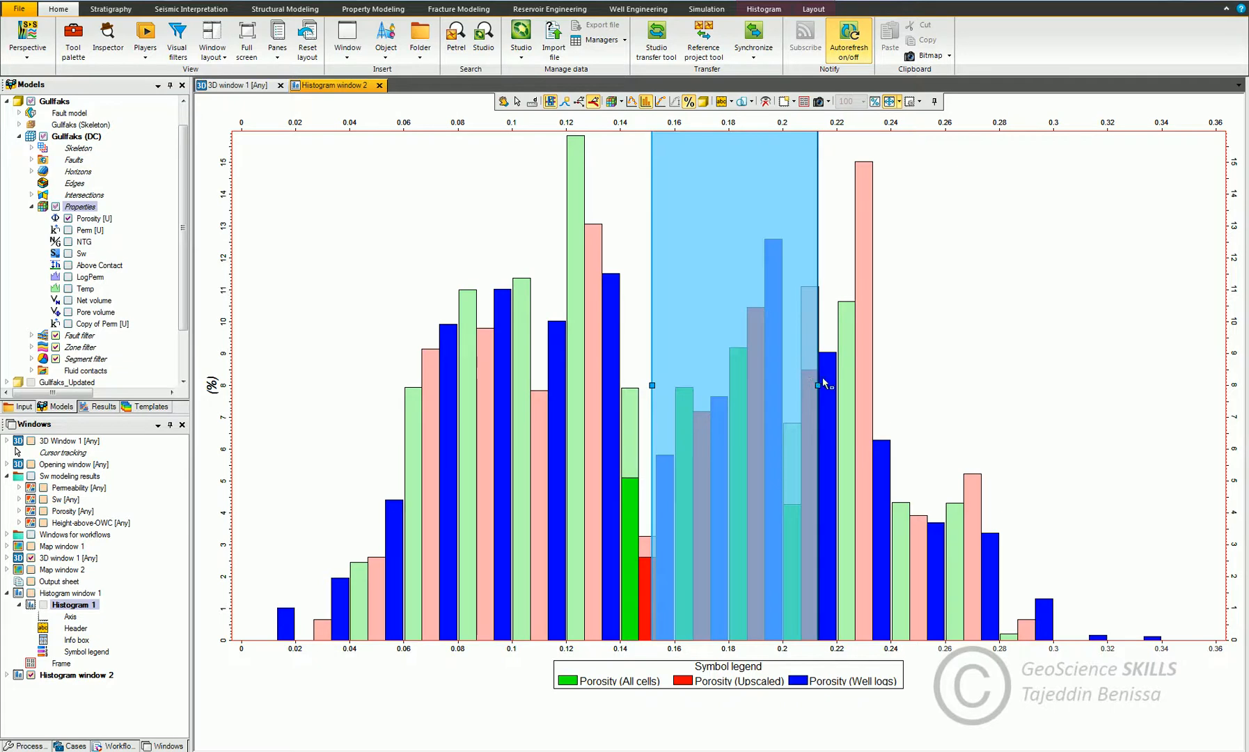
left_click(824, 383)
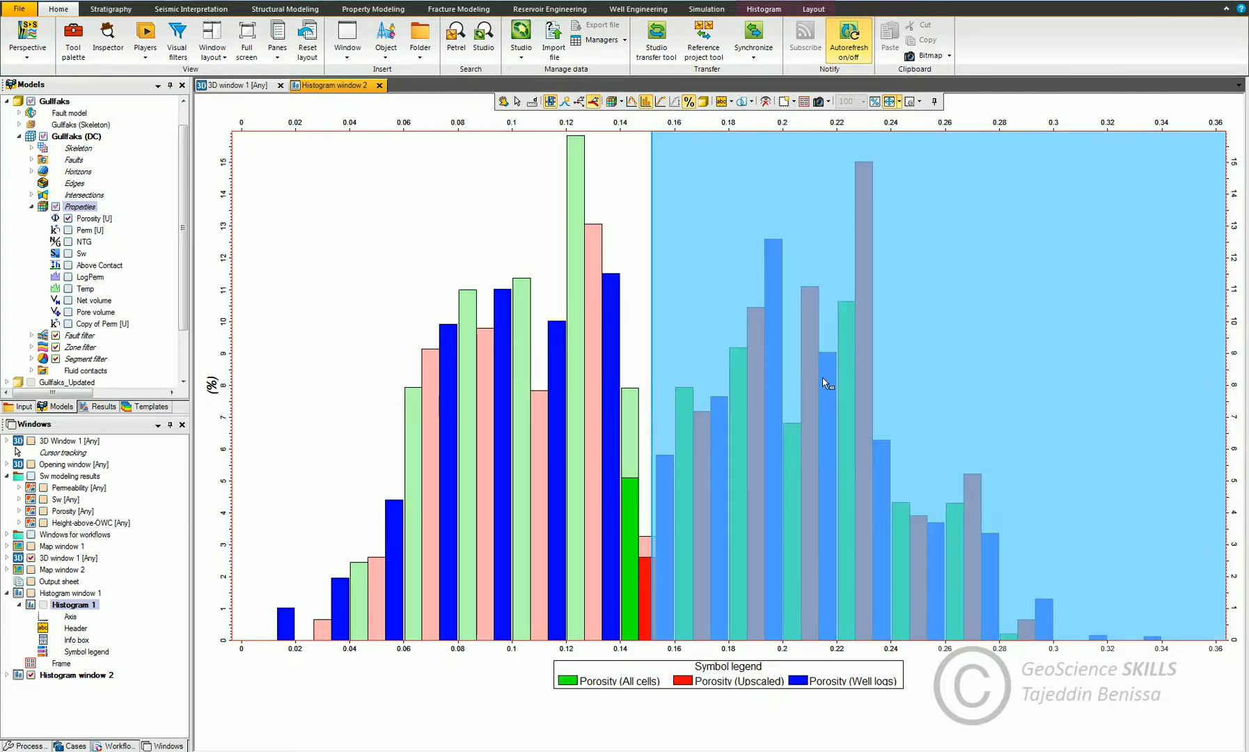
left_click(652, 356)
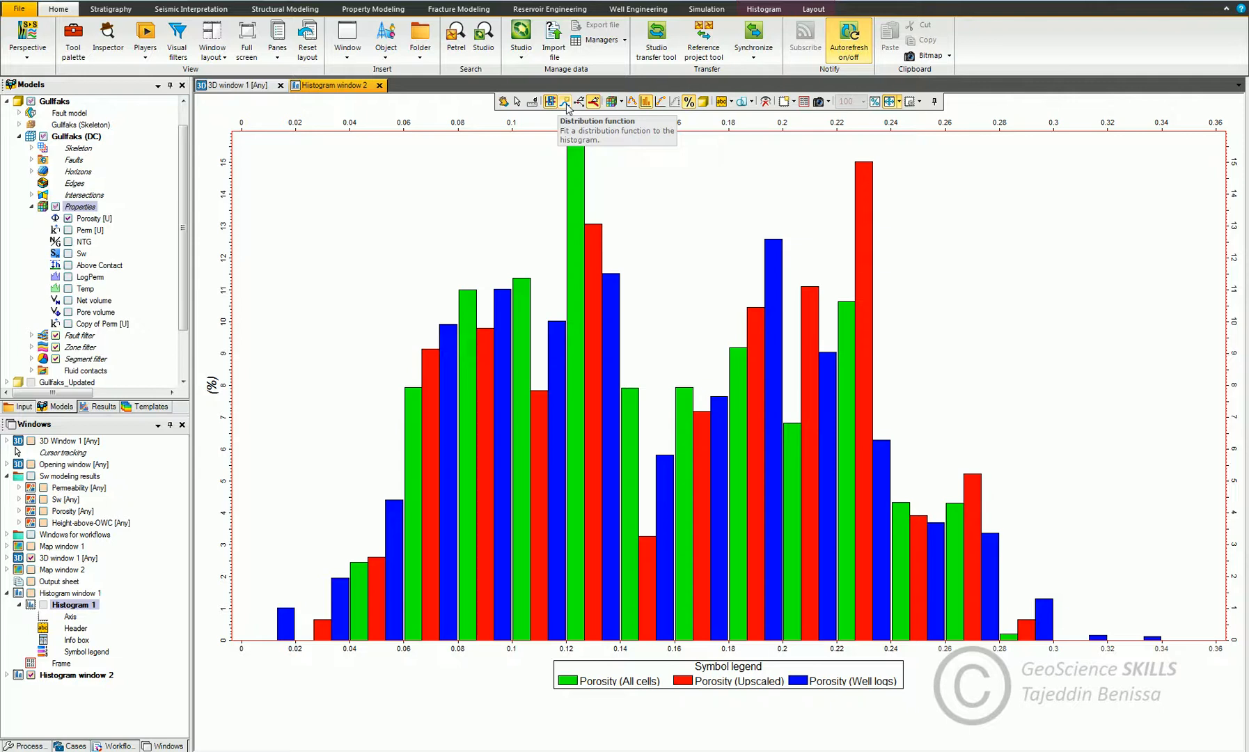
left_click(567, 104)
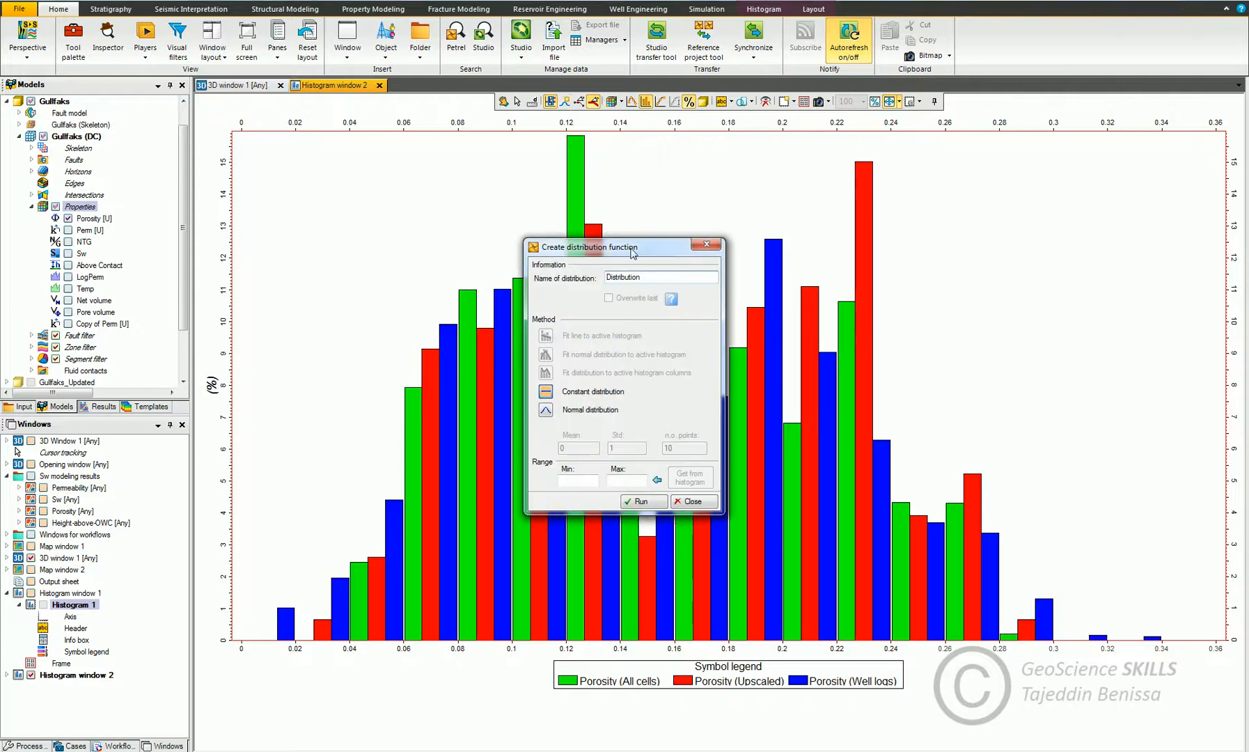
mouse_move(631, 248)
left_mouse_down()
mouse_move(820, 250)
mouse_move(714, 251)
left_mouse_up()
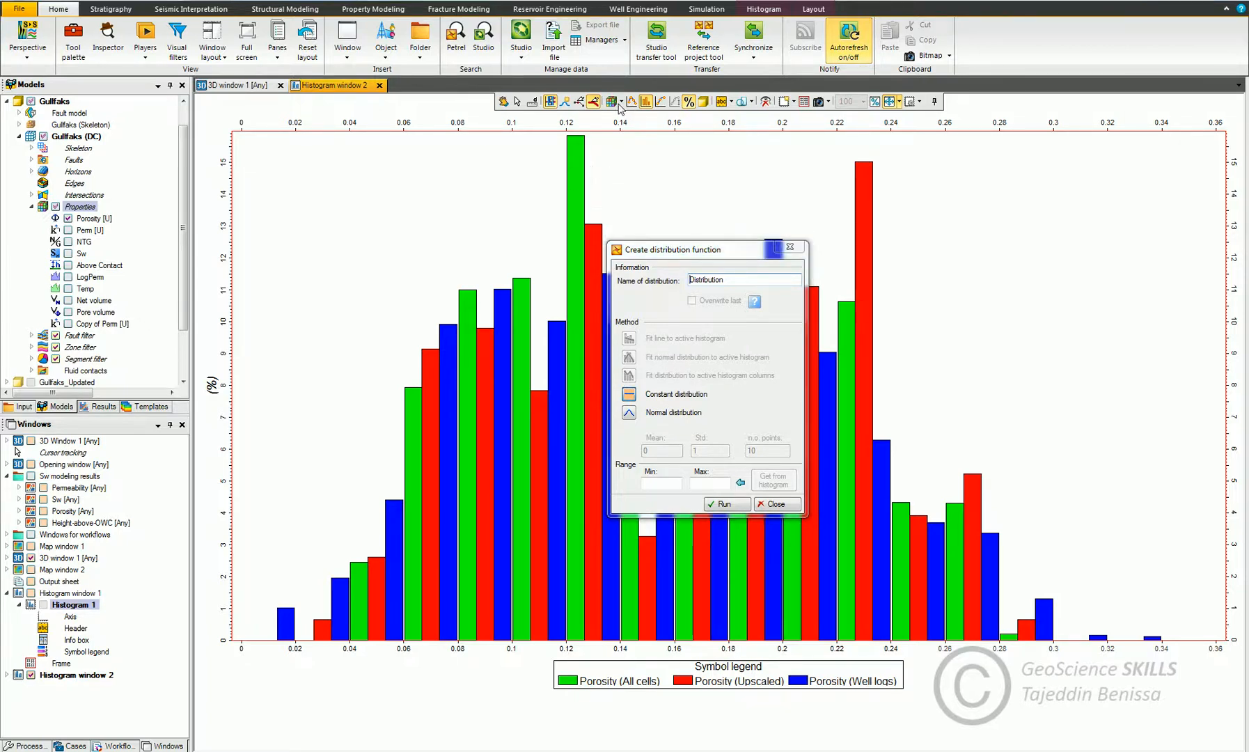
left_click(770, 503)
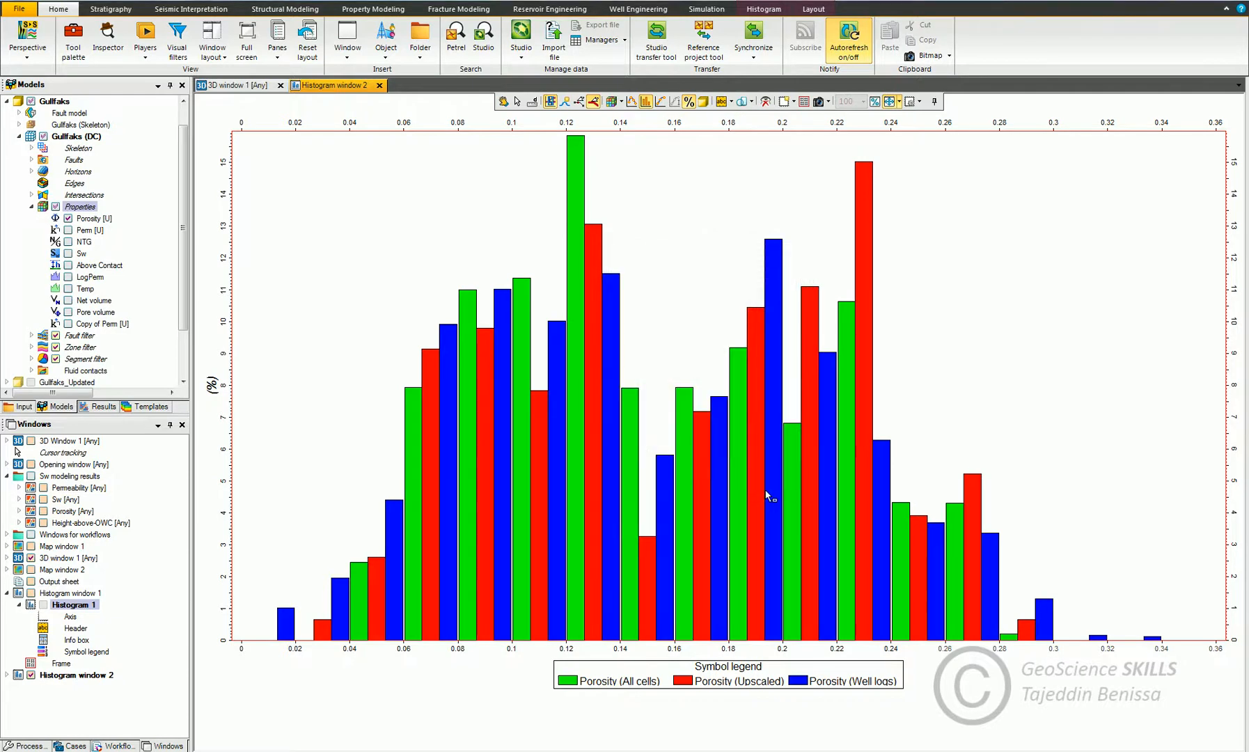
Hide the all-cells and upscaled bars, keeping only well-log porosity.
left_click(620, 102)
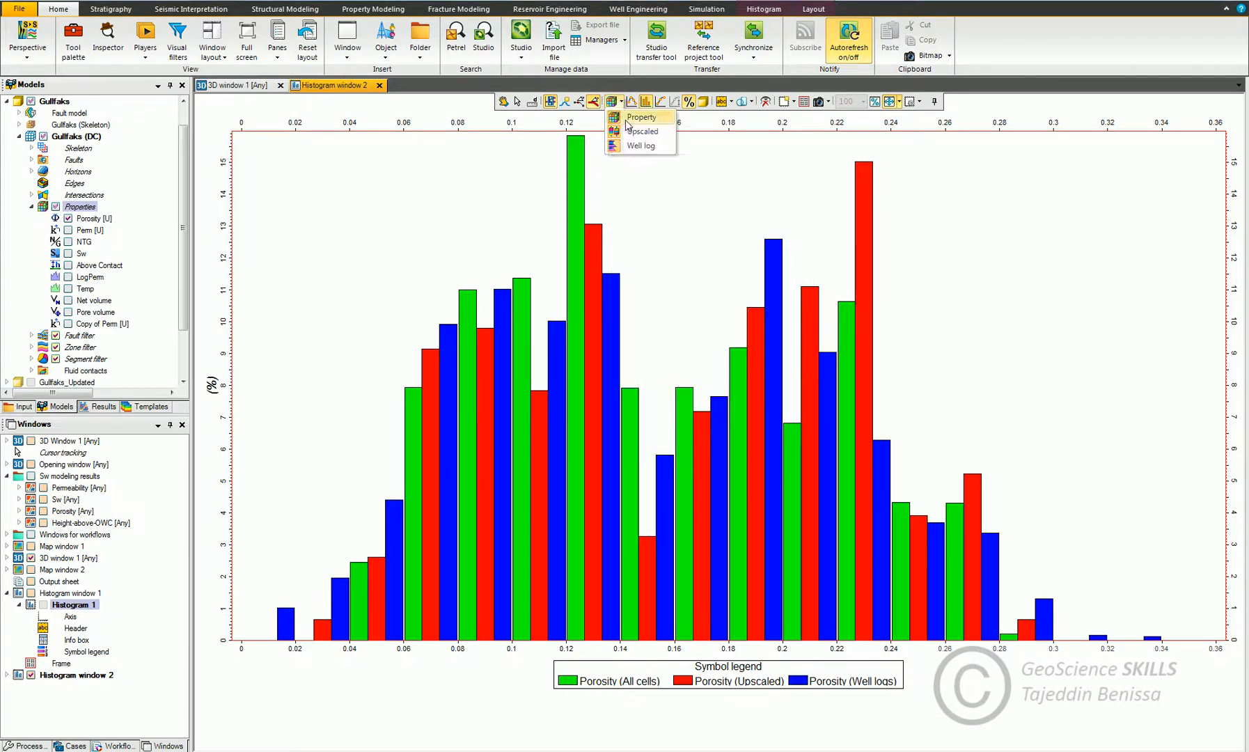
left_click(616, 132)
left_click(620, 101)
left_click(629, 133)
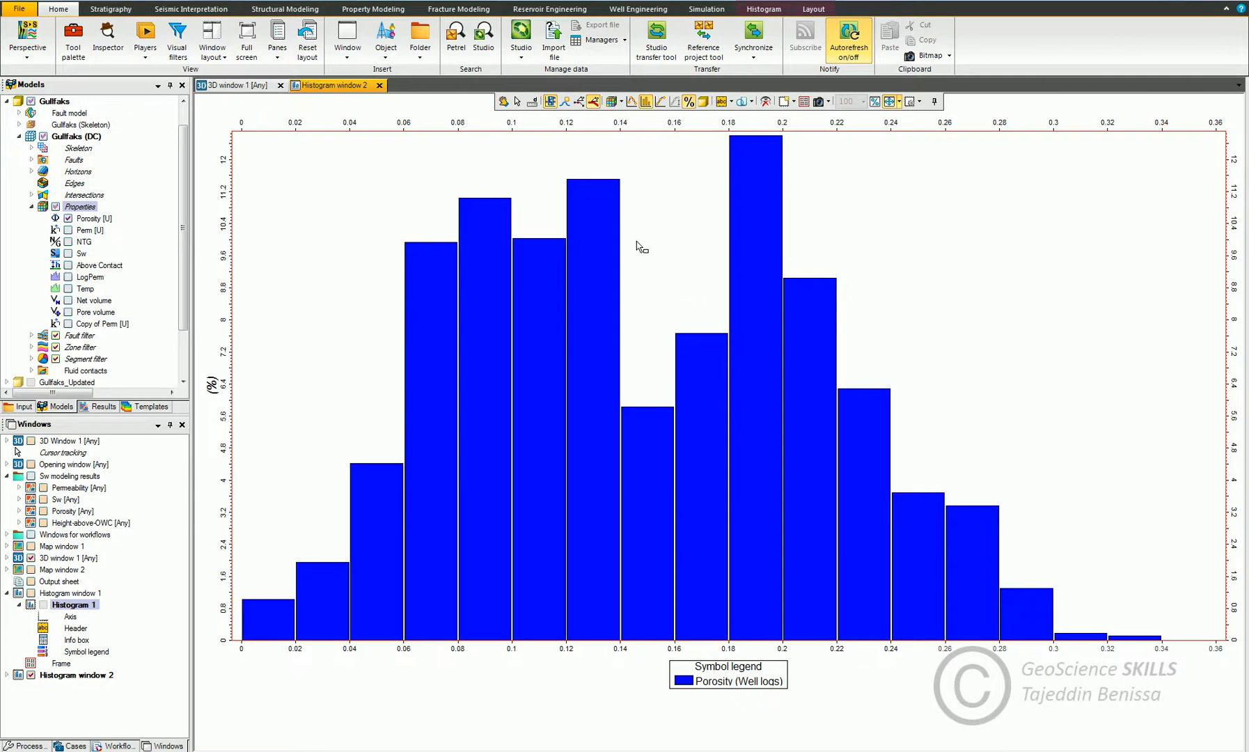
Fit a Distribution function to the active histogram columns and overlay its curve.
left_click(578, 101)
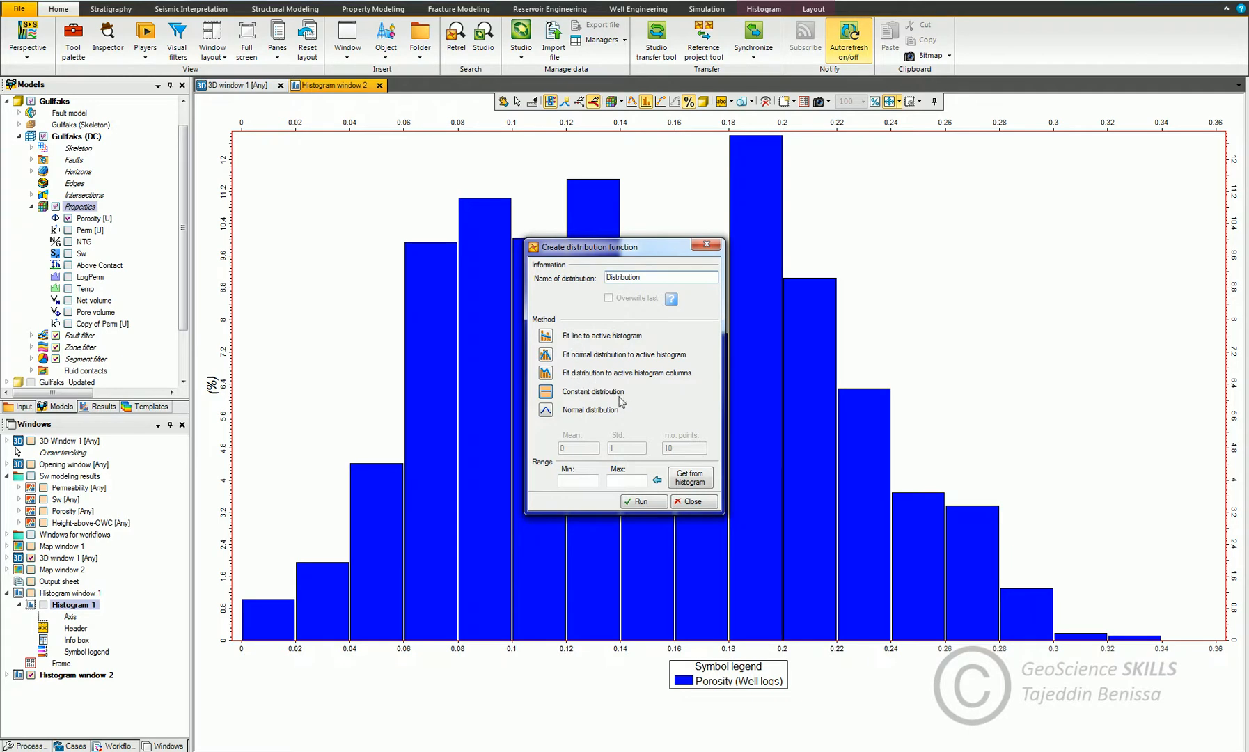
key("Tab")
left_click(547, 373)
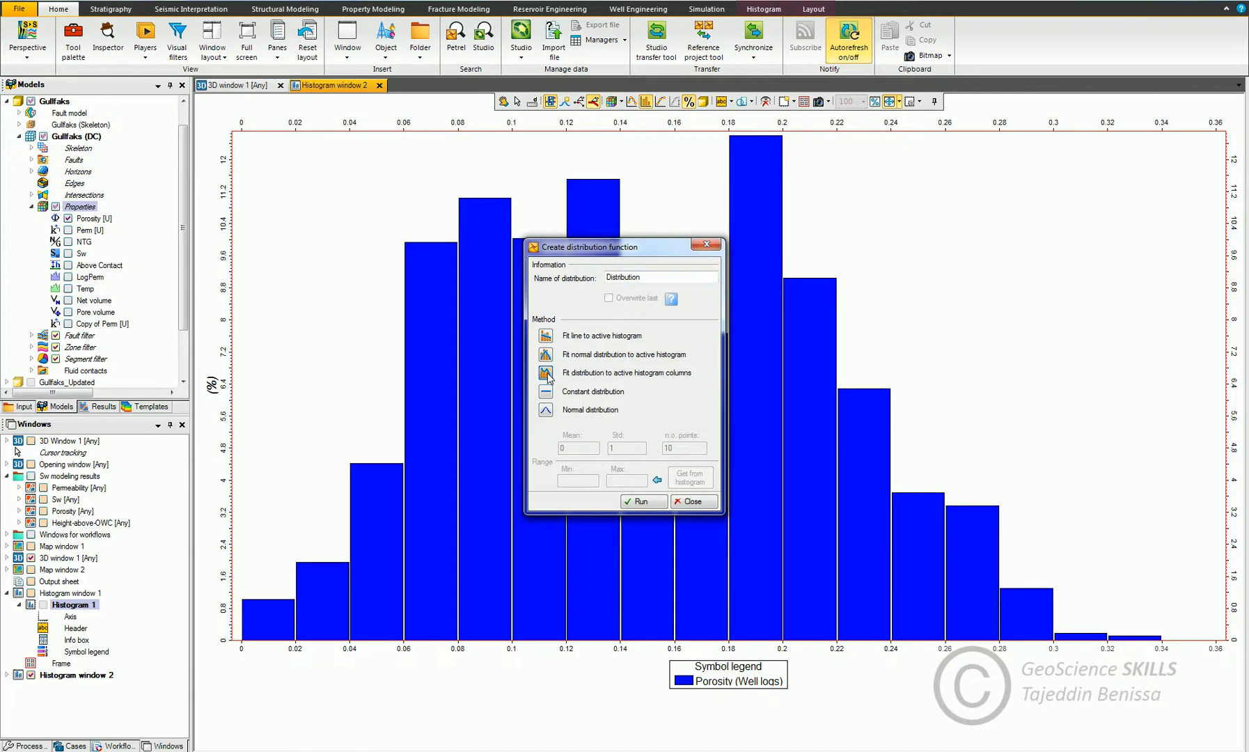
left_click(641, 502)
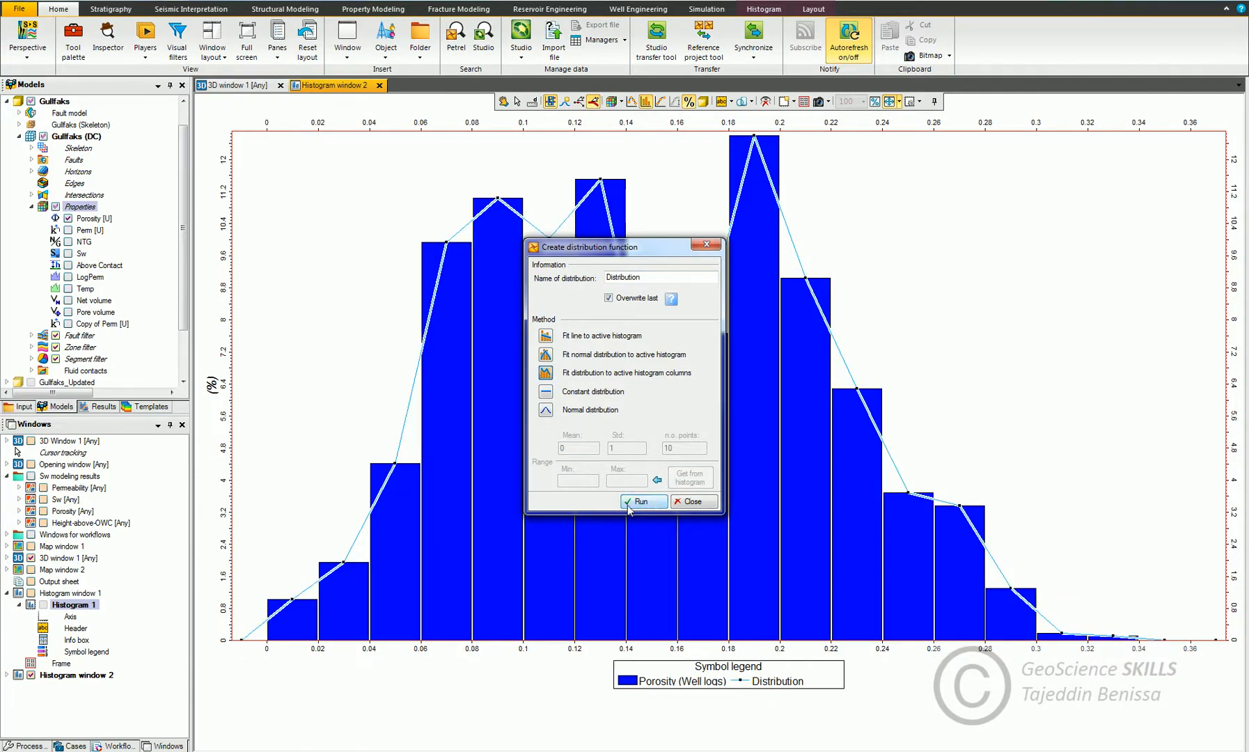
left_click(692, 502)
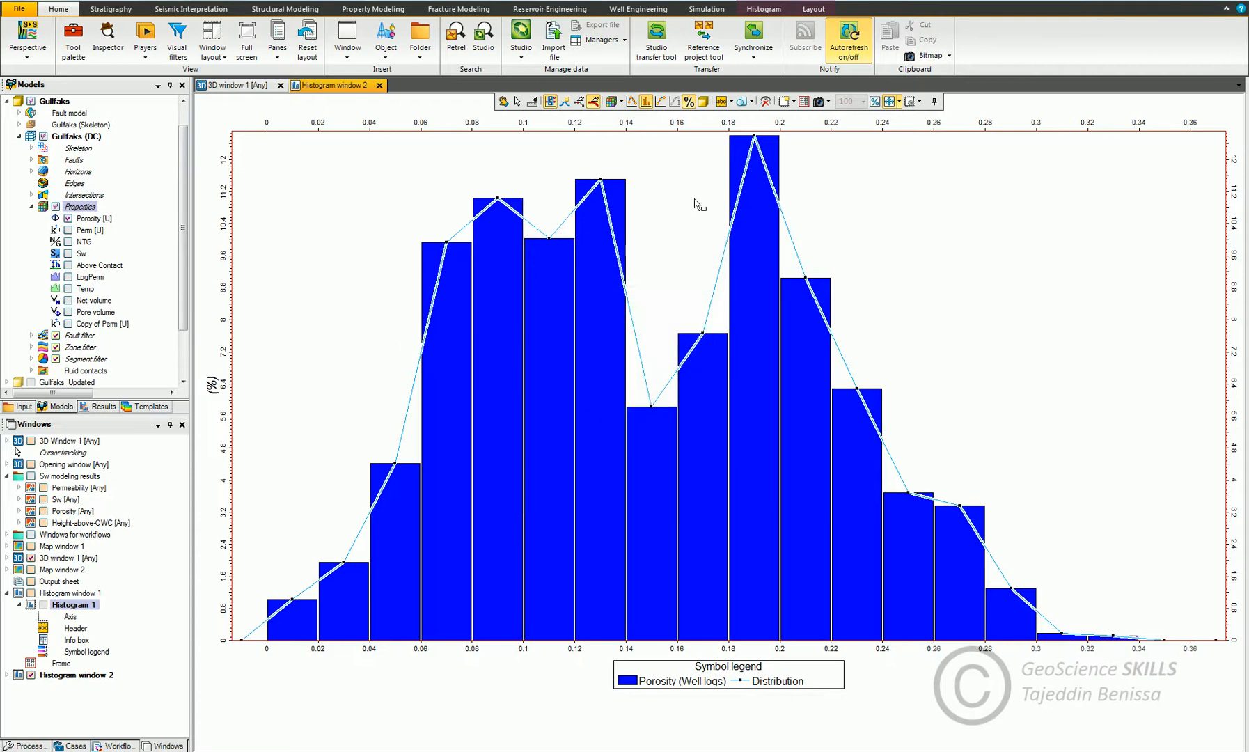
Select the new Distribution object in the Input tree and view its settings.
left_click(23, 406)
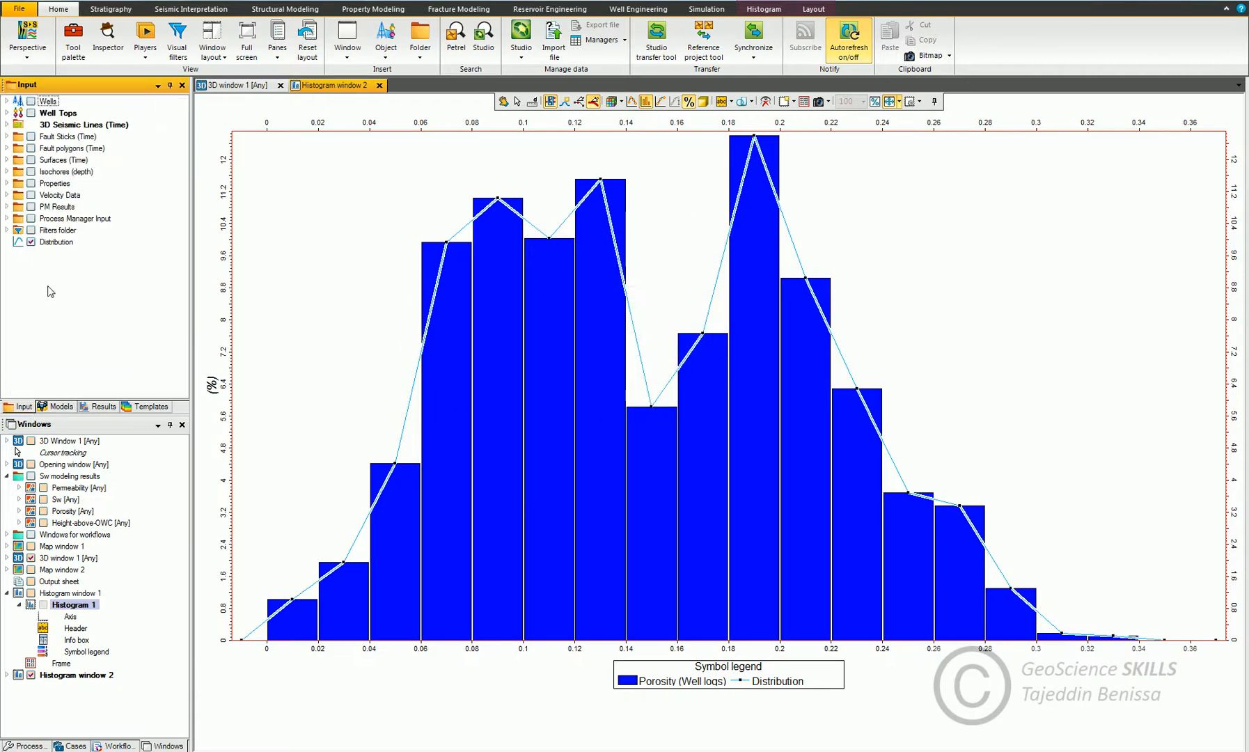
left_click(65, 243)
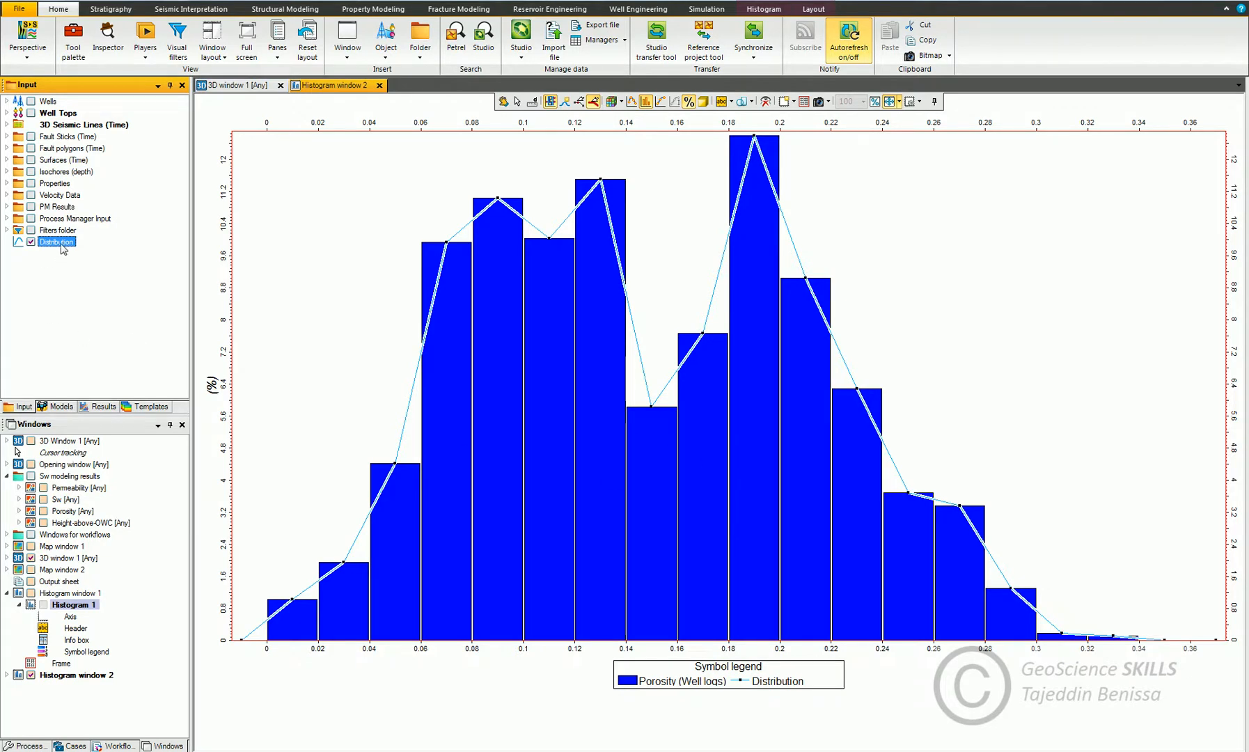
left_click(675, 232)
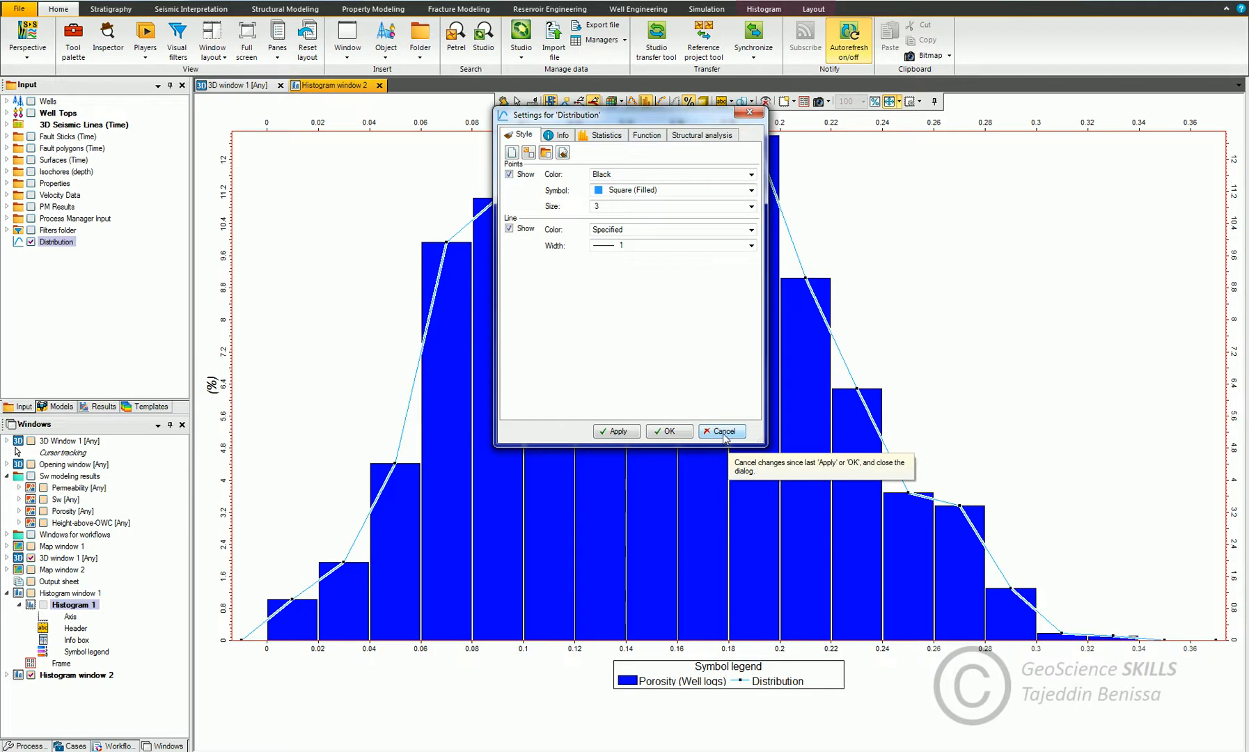
Edit distribution curve points near 0.13 and 0.15 with the point-editing tool.
left_click(721, 432)
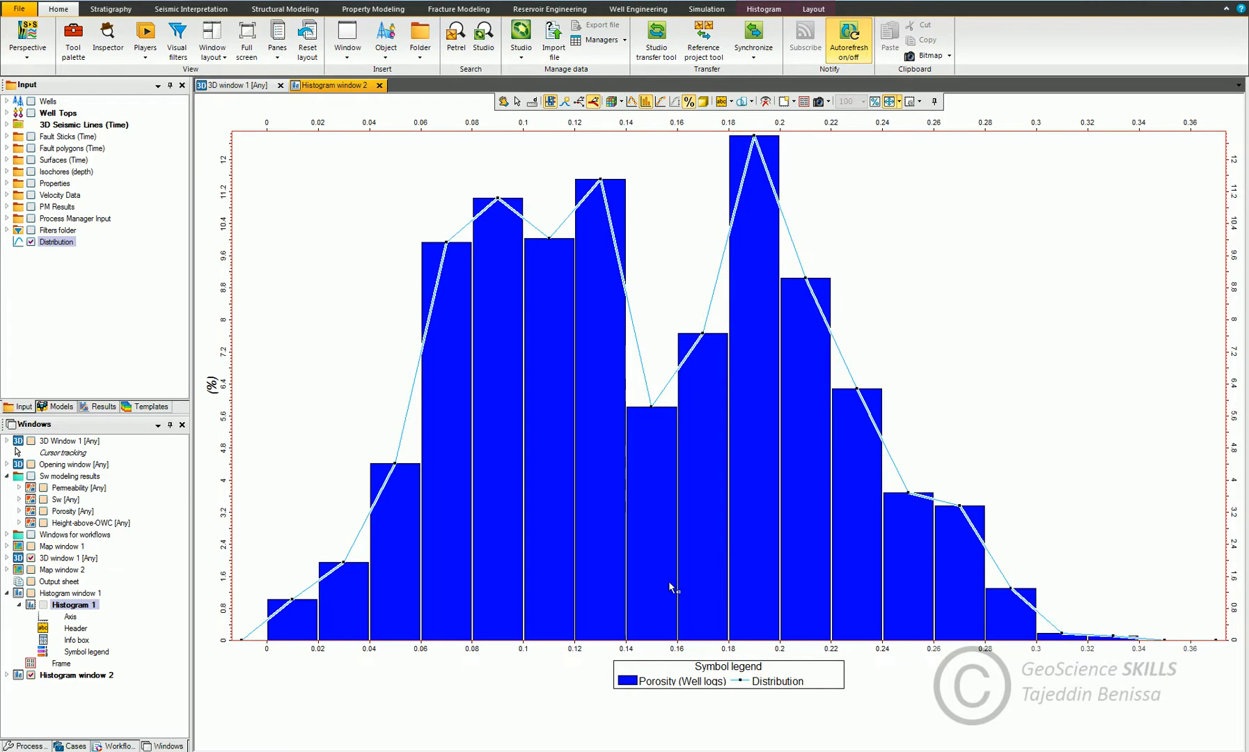
left_click(577, 102)
left_click_drag(600, 178, 602, 175)
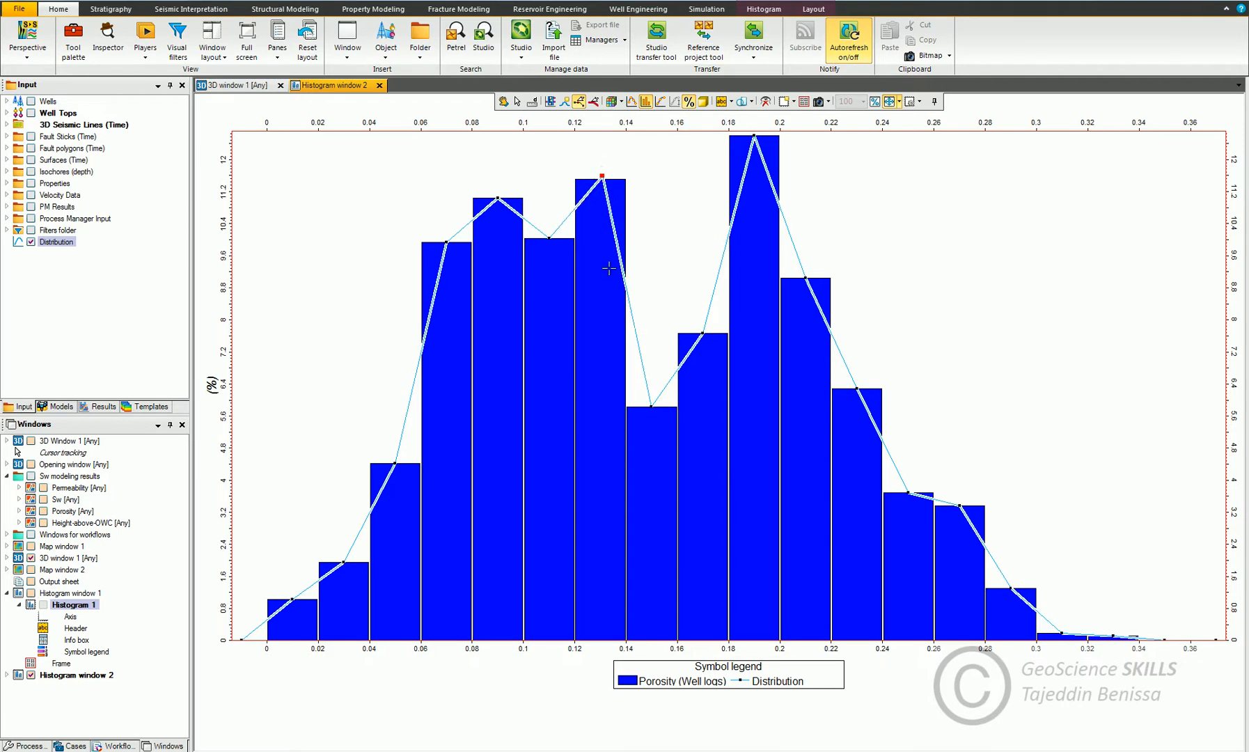
left_click_drag(652, 408, 651, 405)
left_click(593, 102)
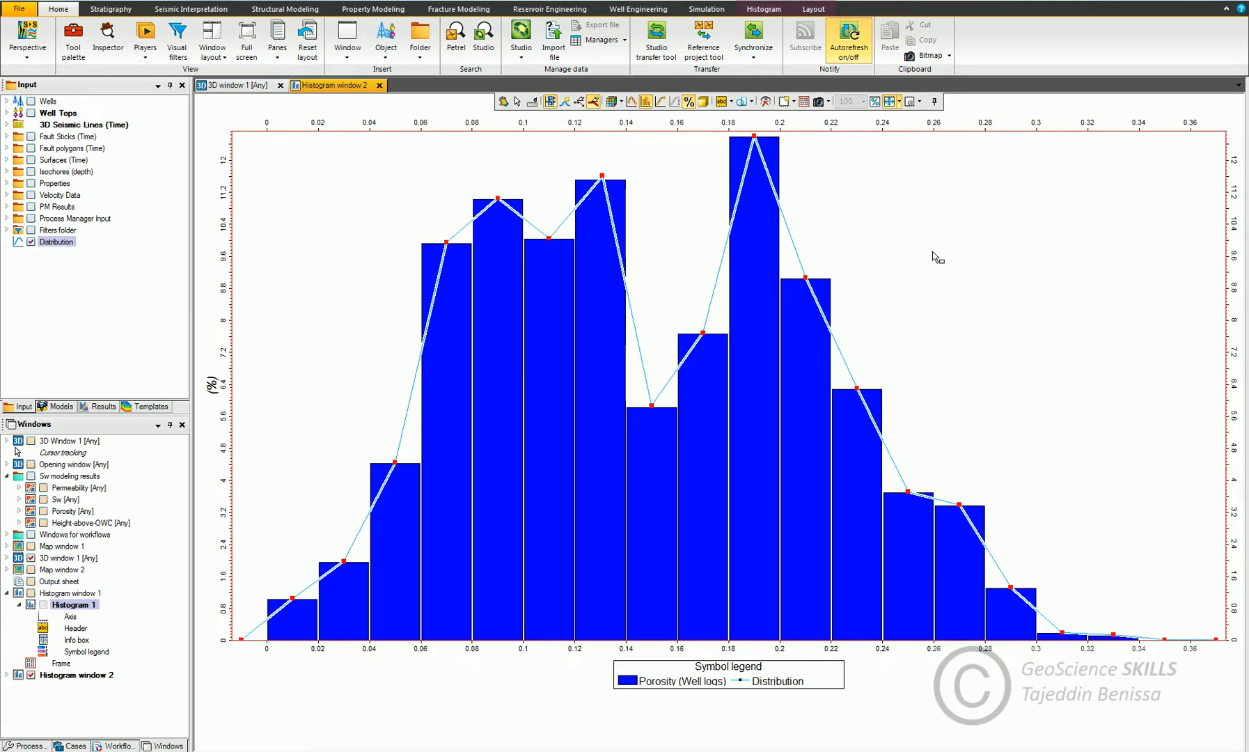
left_click(643, 103)
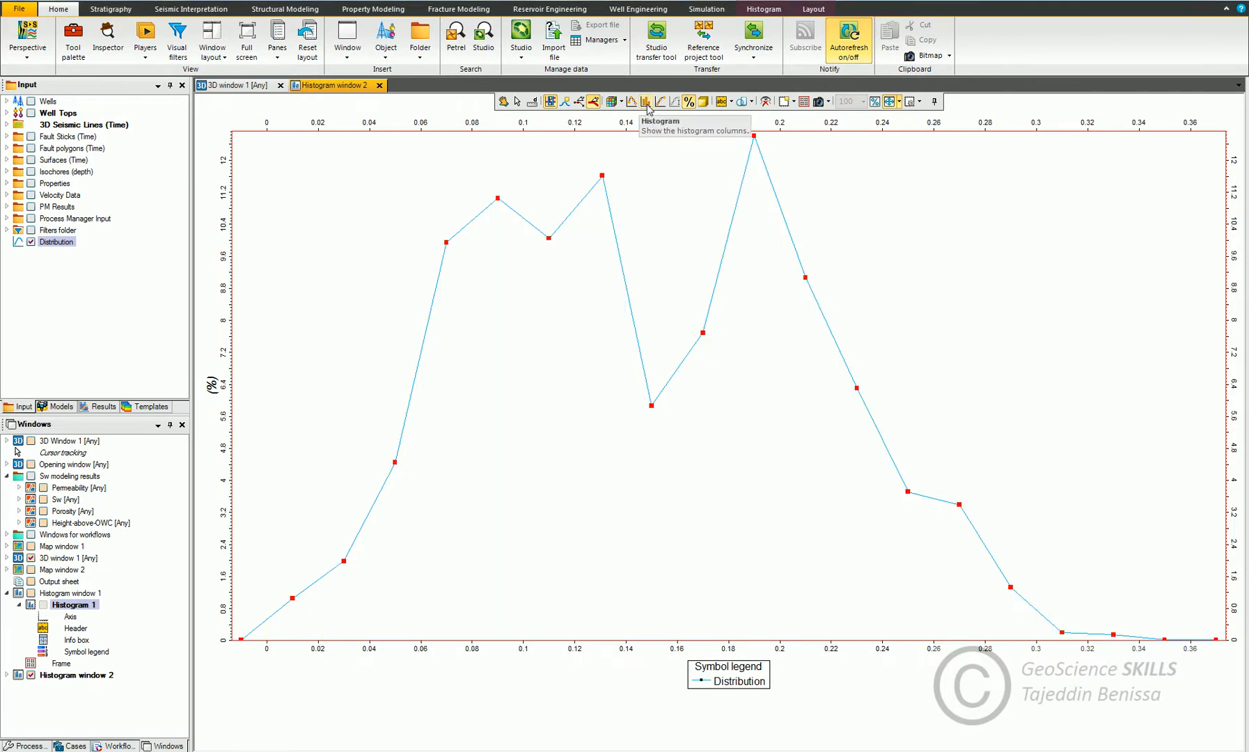
left_click(644, 102)
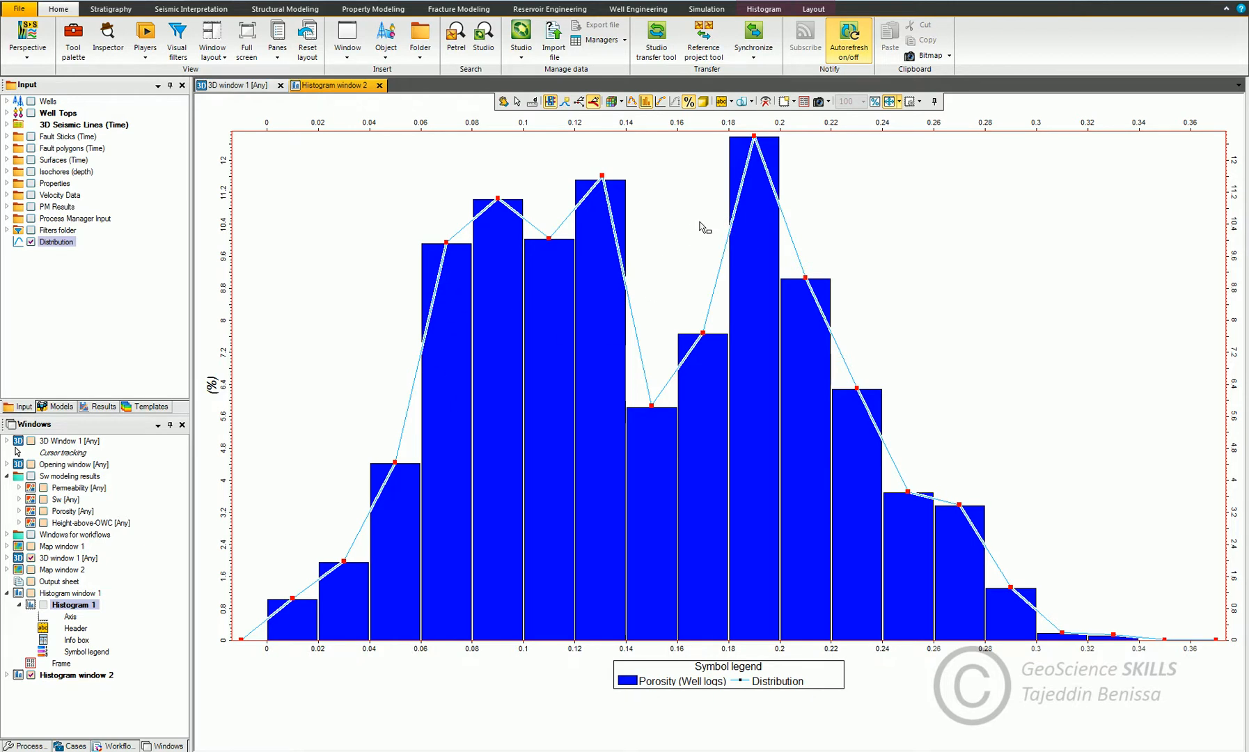
left_click(689, 102)
left_click(689, 102)
left_click(689, 102)
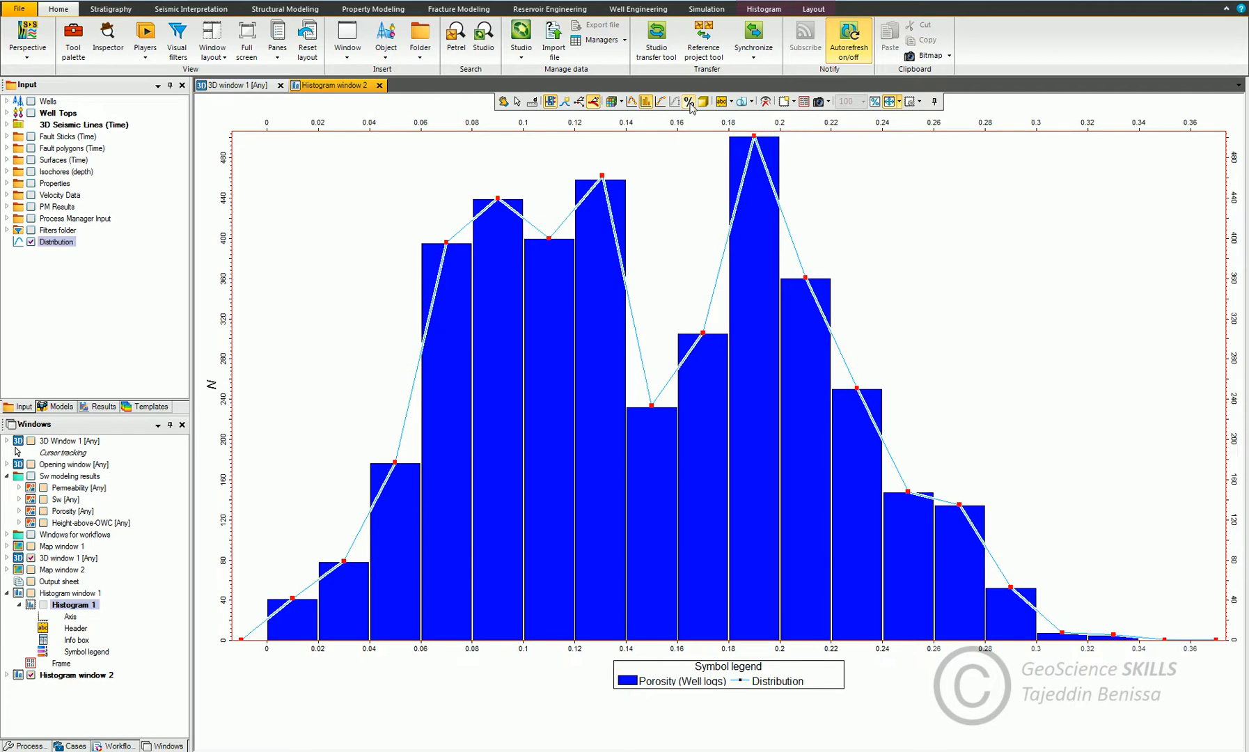
left_click(689, 102)
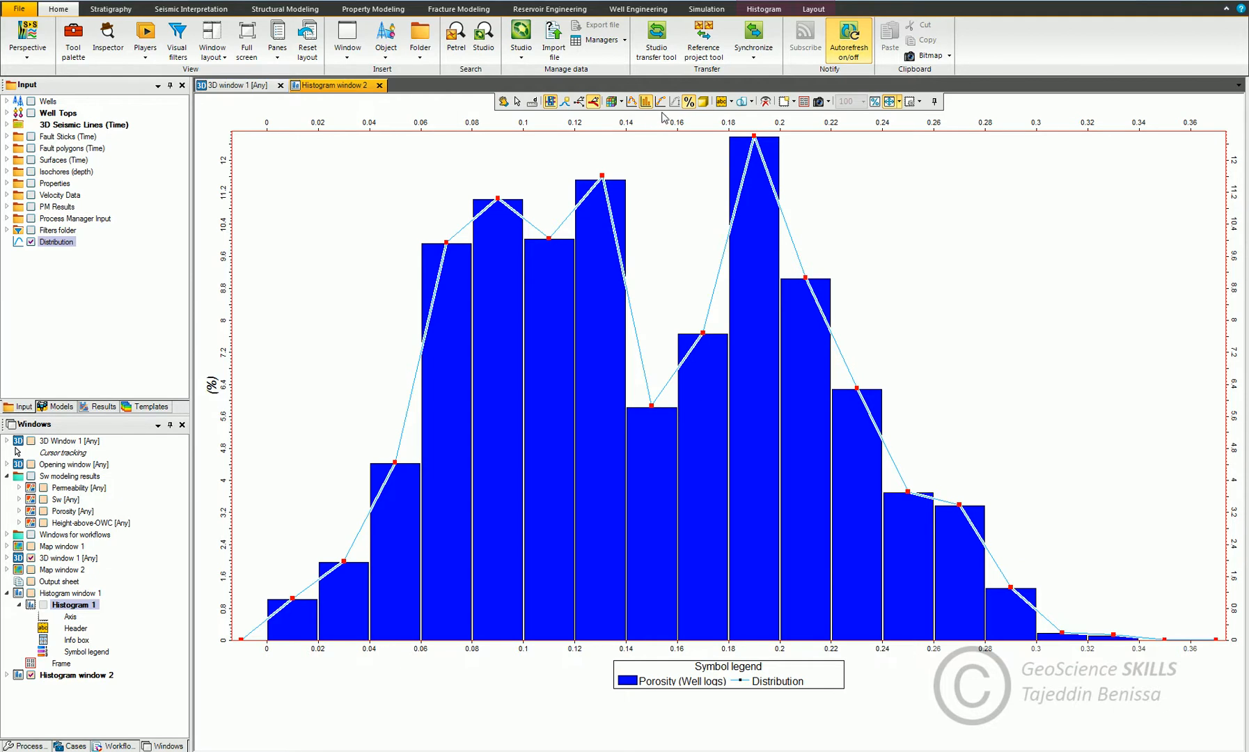
Replace the fitted Distribution curve with a cumulative distribution (CDF) curve.
left_click(30, 241)
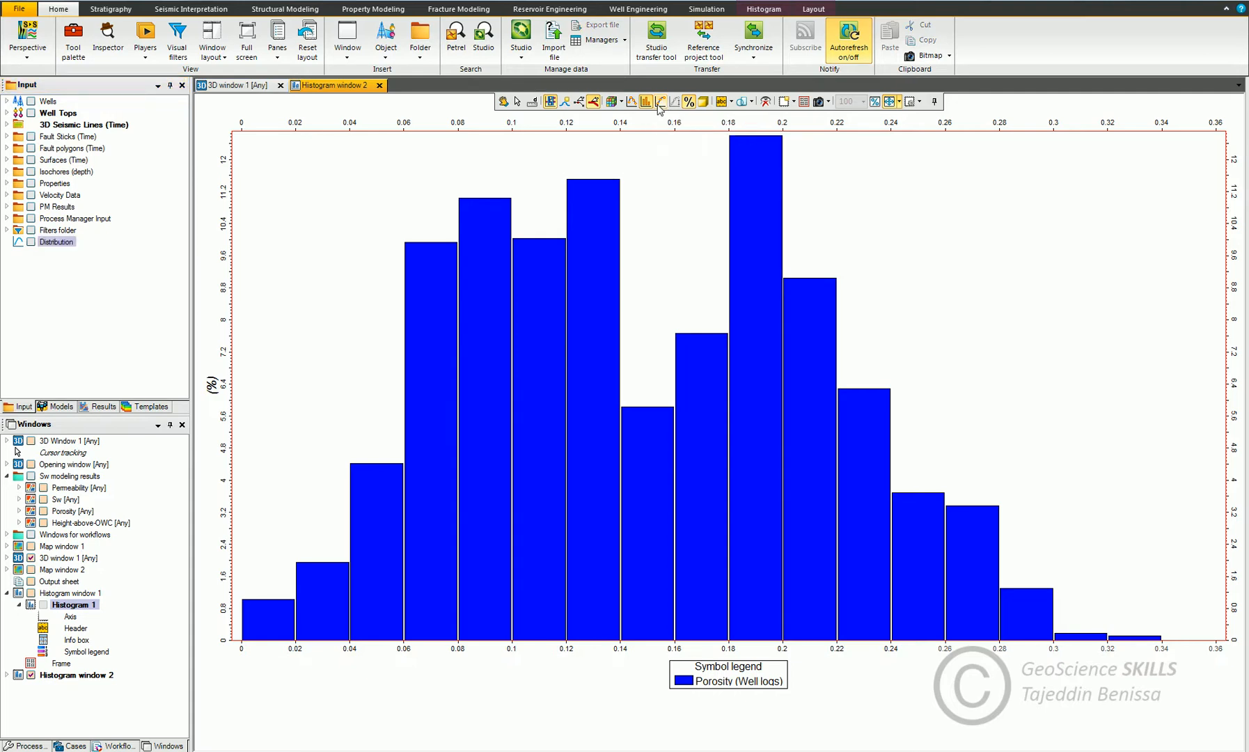
left_click(661, 102)
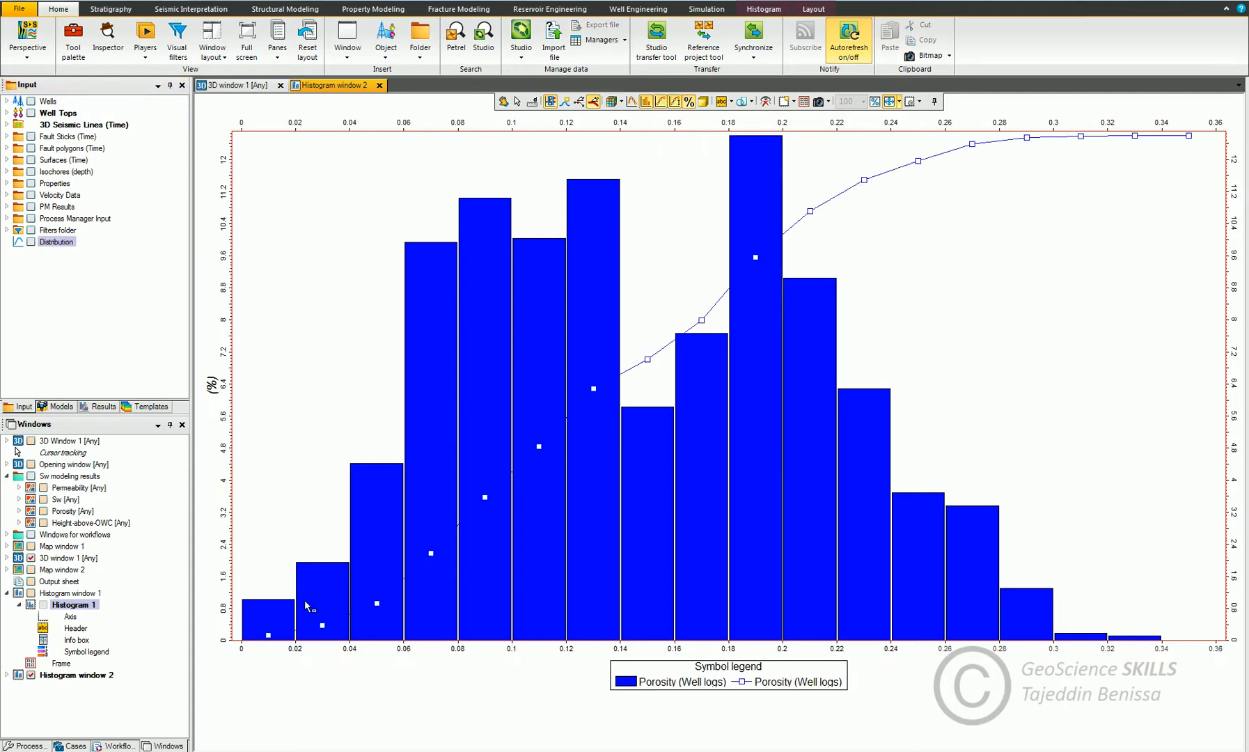